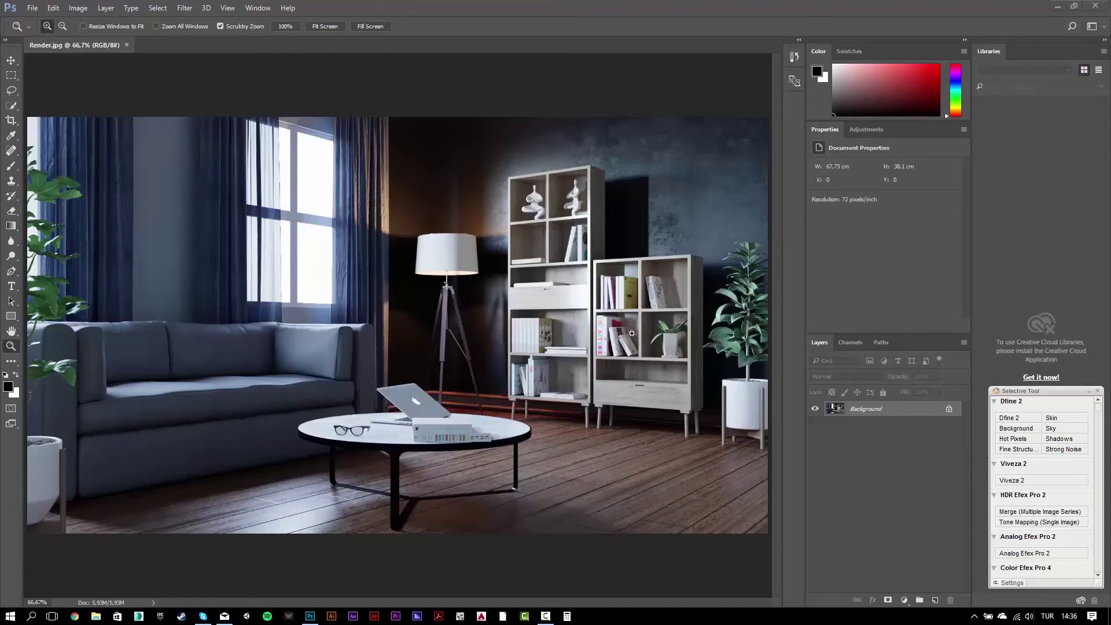
# Unlock the Render.jpg background as Layer 0 and duplicate it into Layer 0 copy.
pyautogui.click(949, 408)
pyautogui.doubleClick(920, 411)
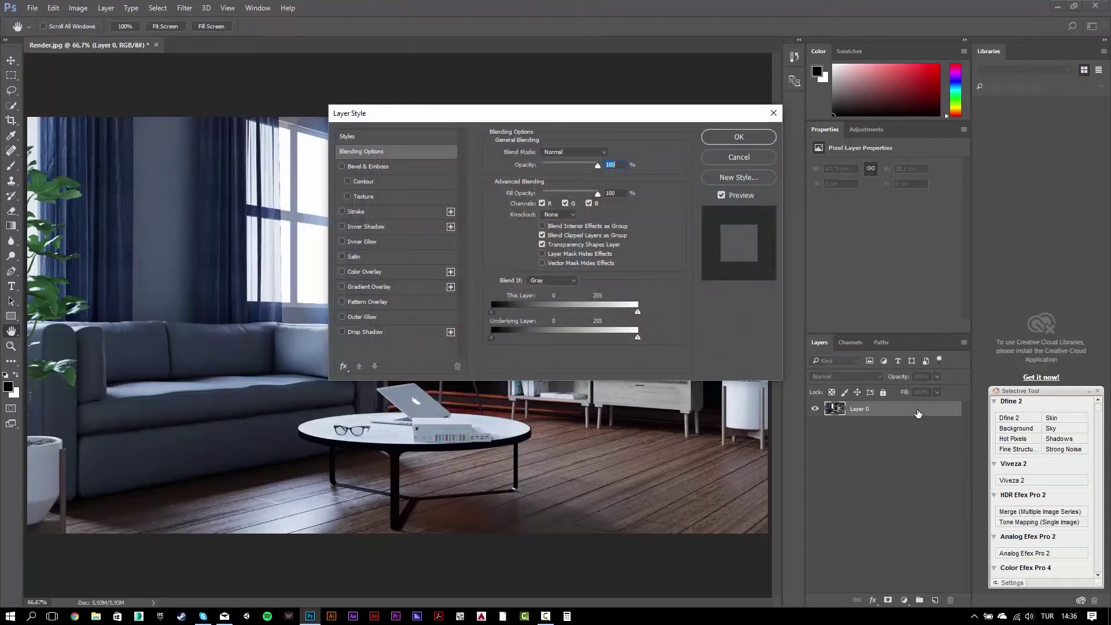
pyautogui.click(730, 155)
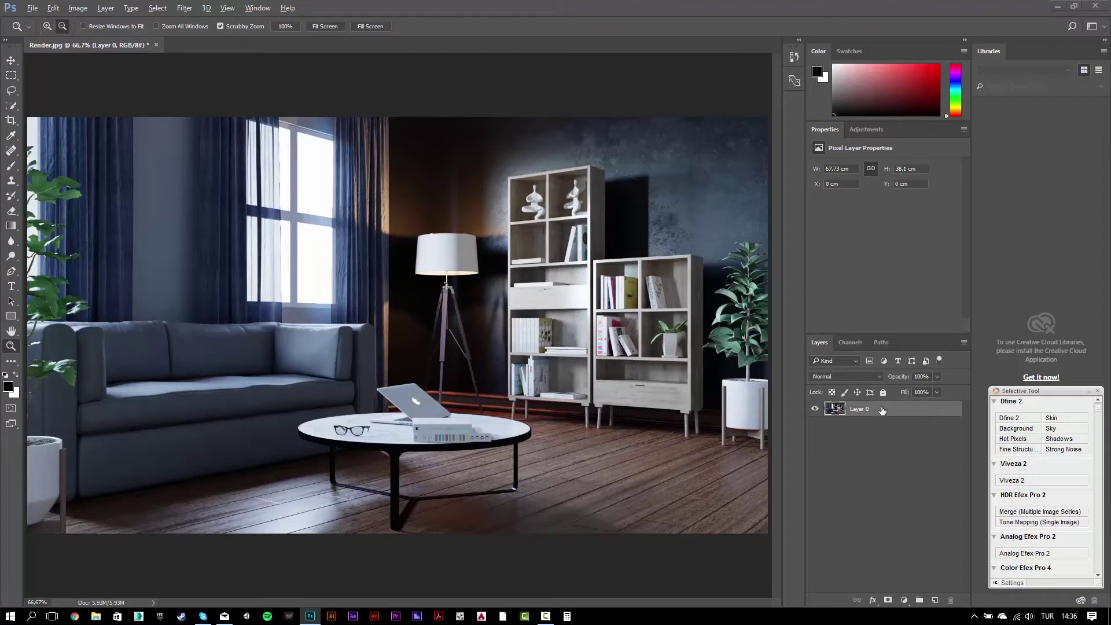
pyautogui.hotkey('ctrl', 'j')
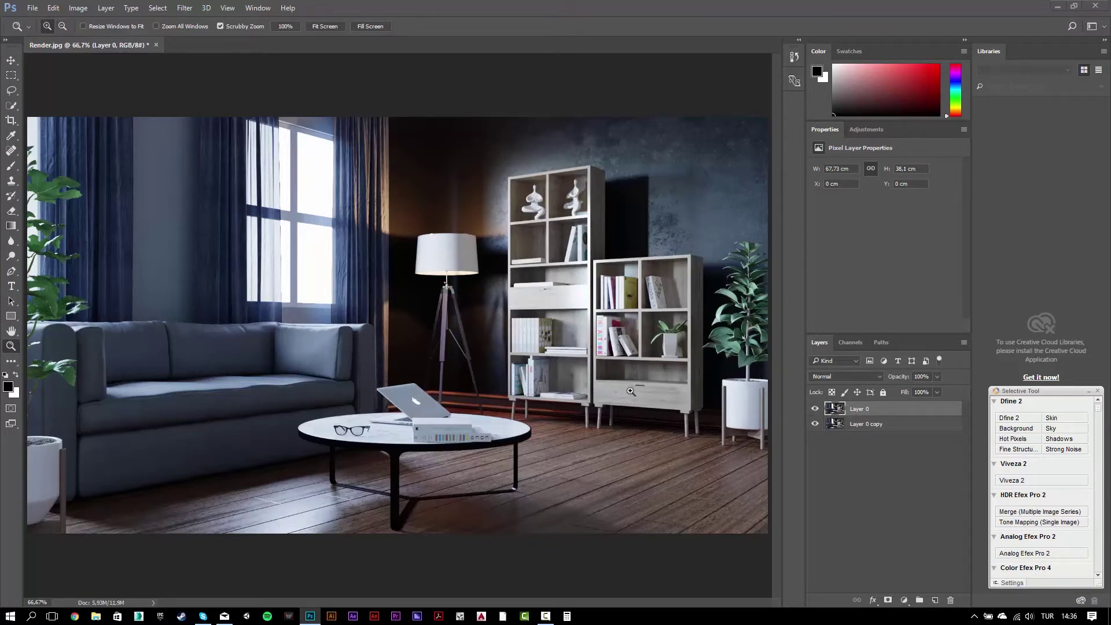
# Camera Raw on Layer 0: Exposure +0.50, Highlights -65, Shadows +68, Clarity +22, Saturation -20.
pyautogui.click(190, 12)
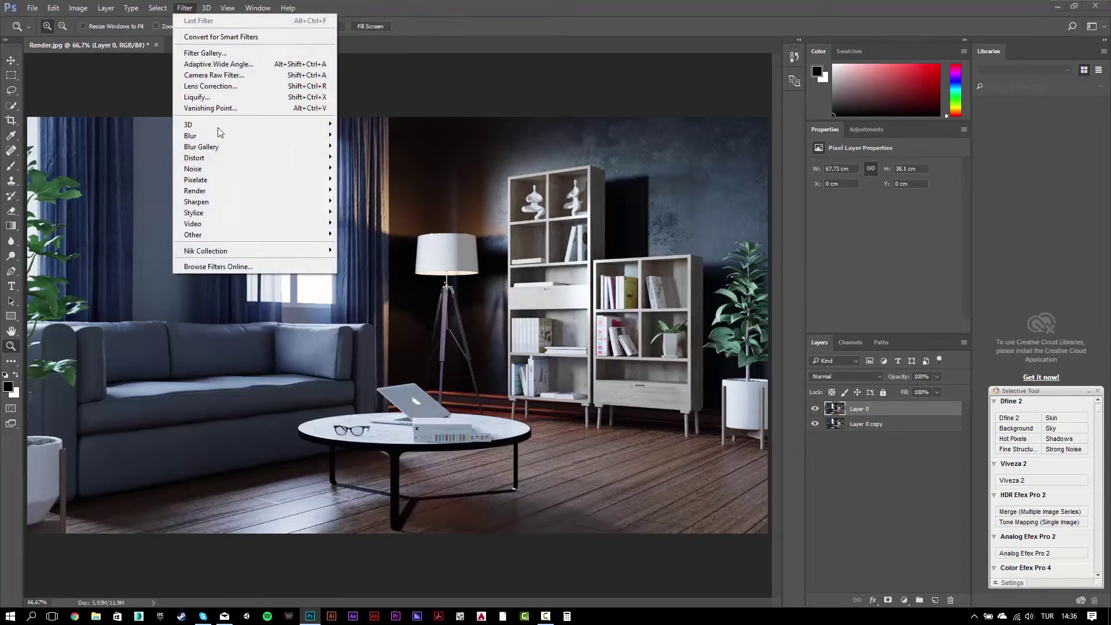
pyautogui.click(254, 75)
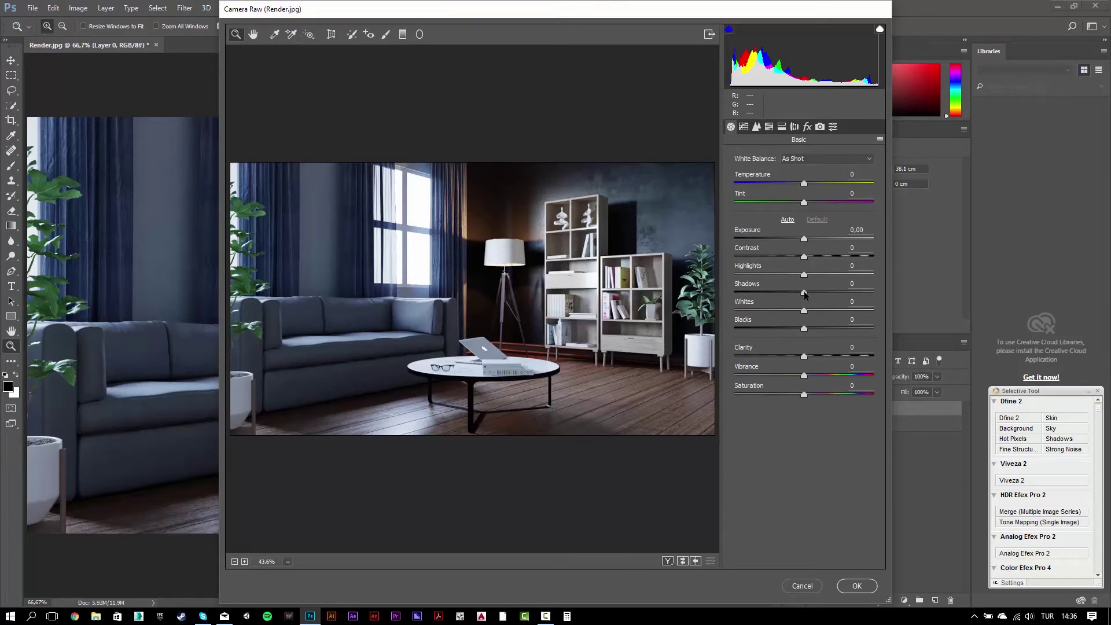
pyautogui.moveTo(804, 292)
pyautogui.mouseDown()
pyautogui.moveTo(843, 285)
pyautogui.moveTo(759, 280)
pyautogui.mouseUp()
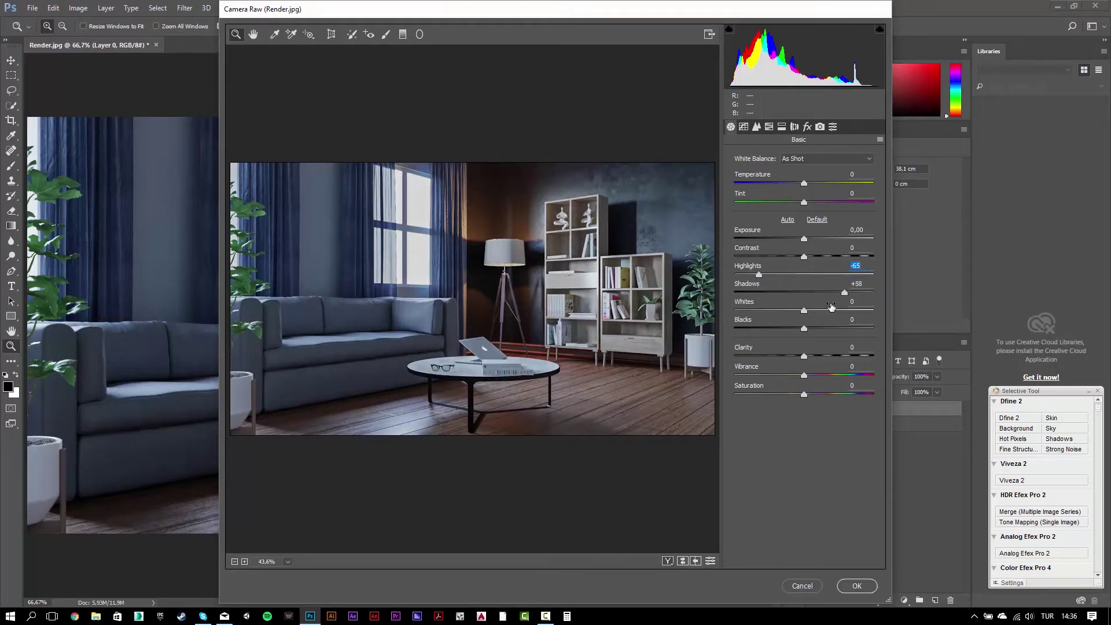
pyautogui.moveTo(845, 293); pyautogui.dragTo(851, 292)
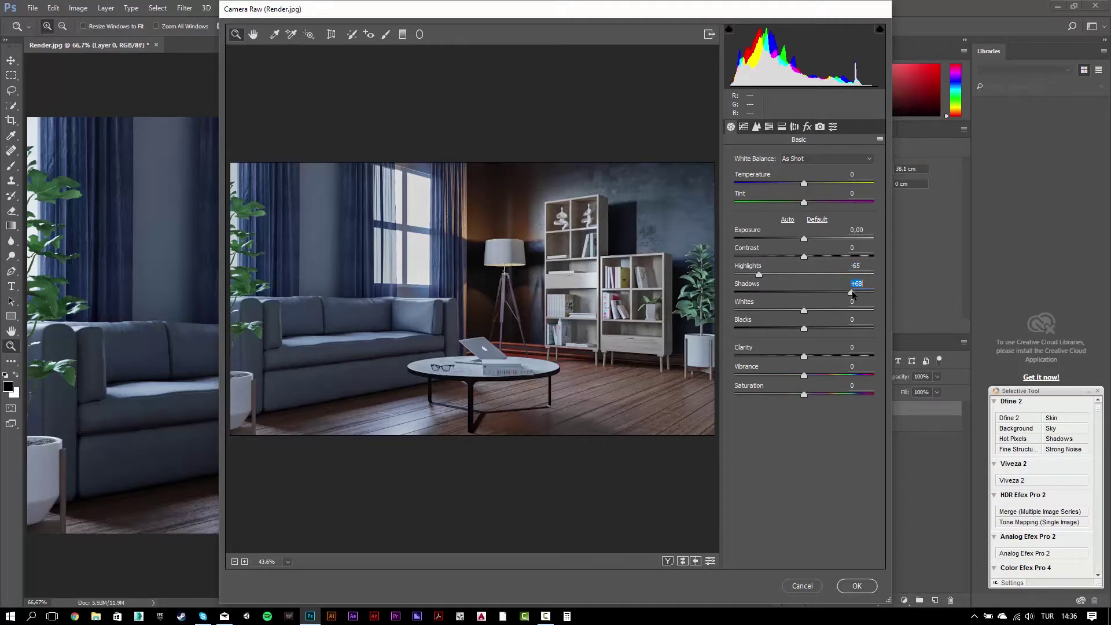
pyautogui.moveTo(804, 239); pyautogui.dragTo(808, 241)
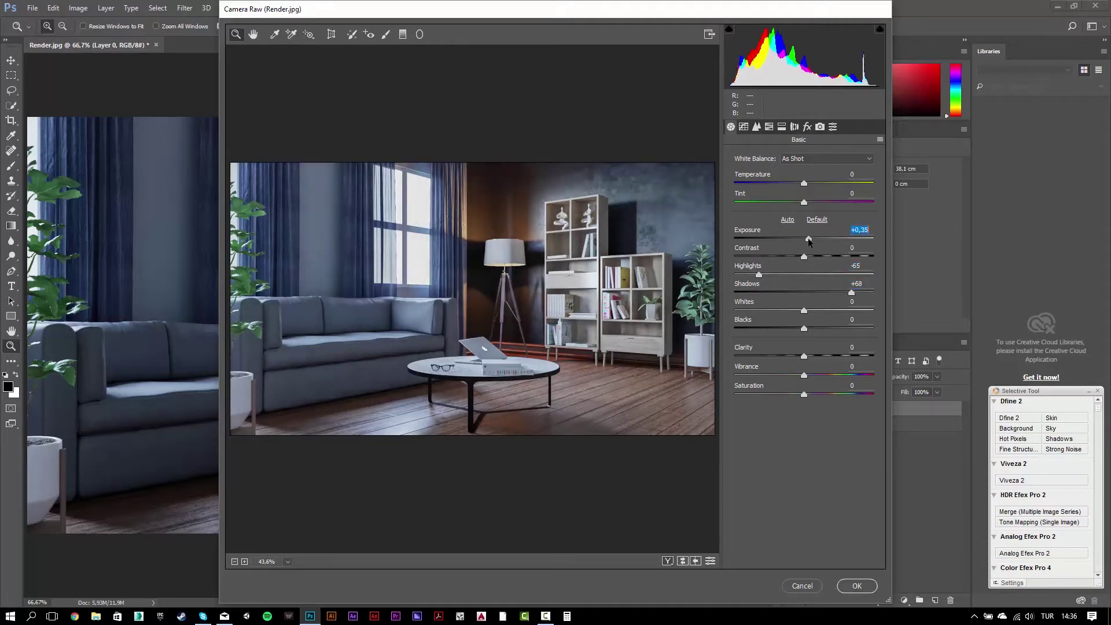
pyautogui.moveTo(803, 355); pyautogui.dragTo(819, 357)
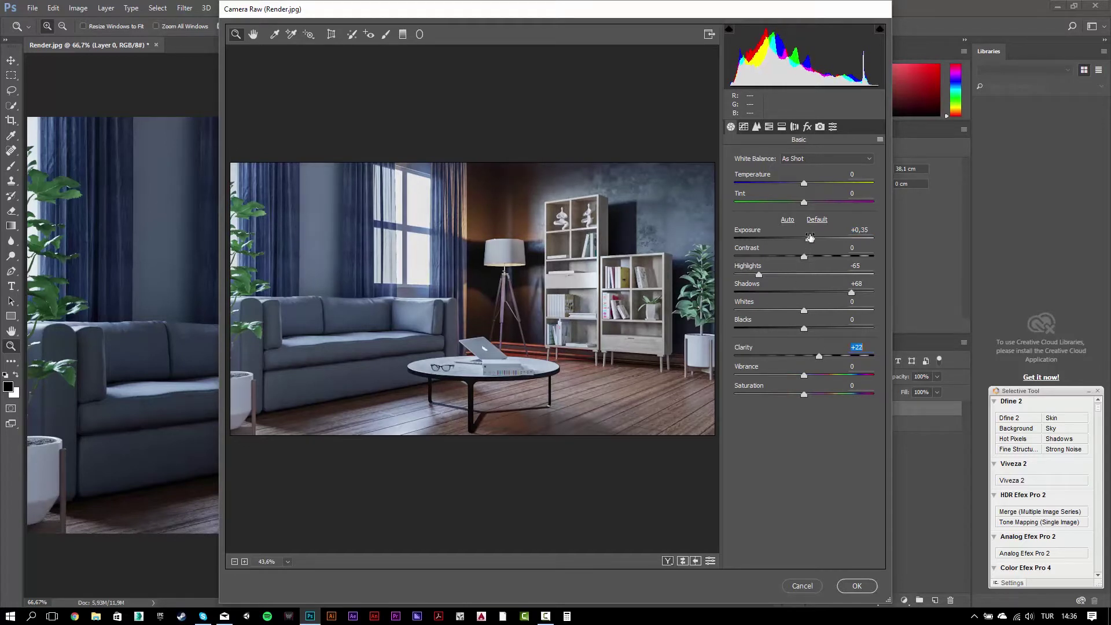
pyautogui.moveTo(808, 239); pyautogui.dragTo(811, 241)
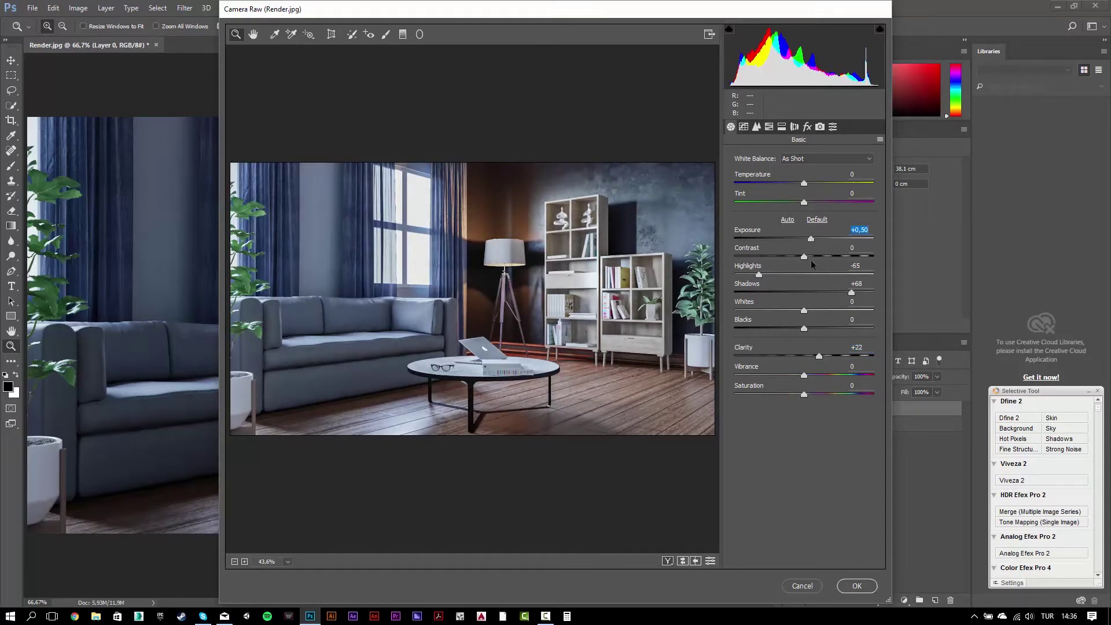
pyautogui.click(802, 394)
pyautogui.moveTo(803, 396); pyautogui.dragTo(797, 395)
pyautogui.click(850, 588)
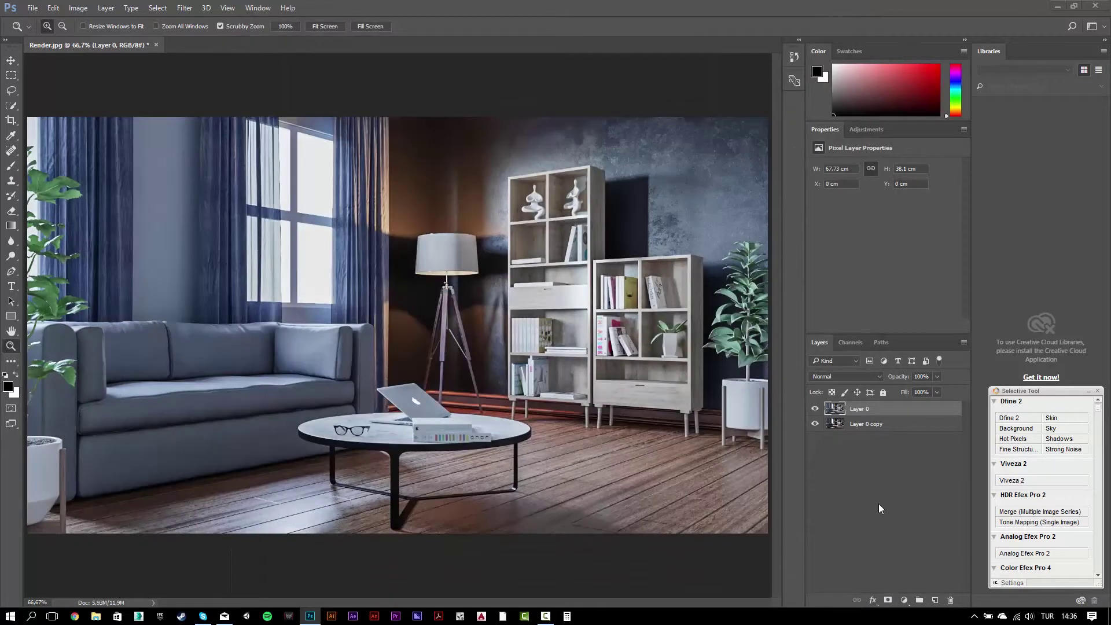
# Toggle Layer 0's visibility to compare the grade, then stamp visible layers into Layer 1.
pyautogui.click(813, 409)
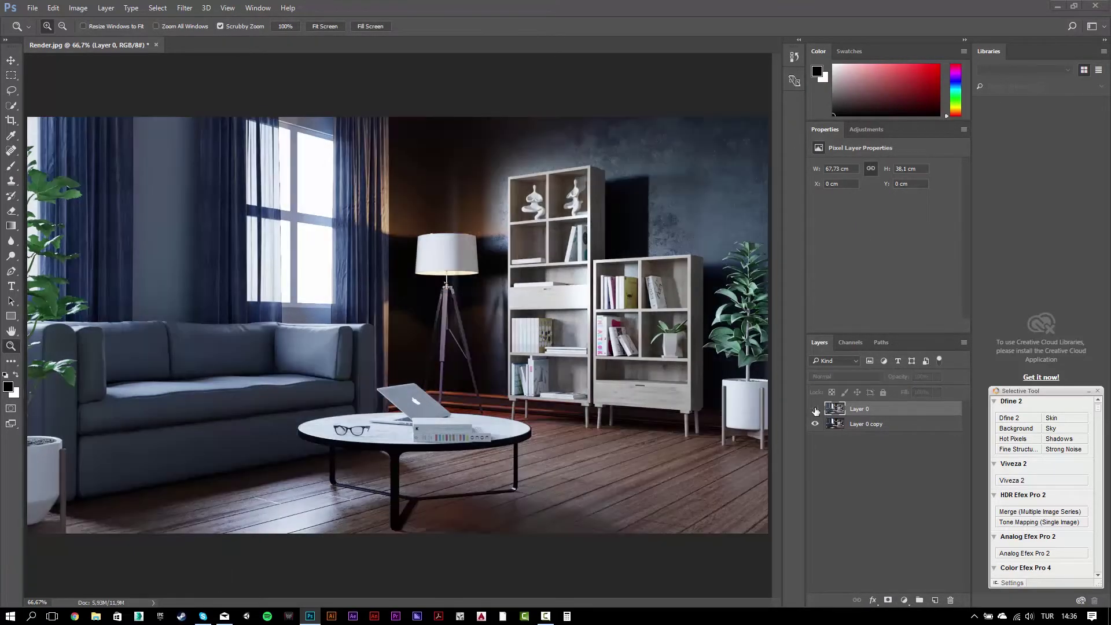
pyautogui.click(815, 409)
pyautogui.click(814, 409)
pyautogui.click(815, 409)
pyautogui.click(814, 409)
pyautogui.click(815, 409)
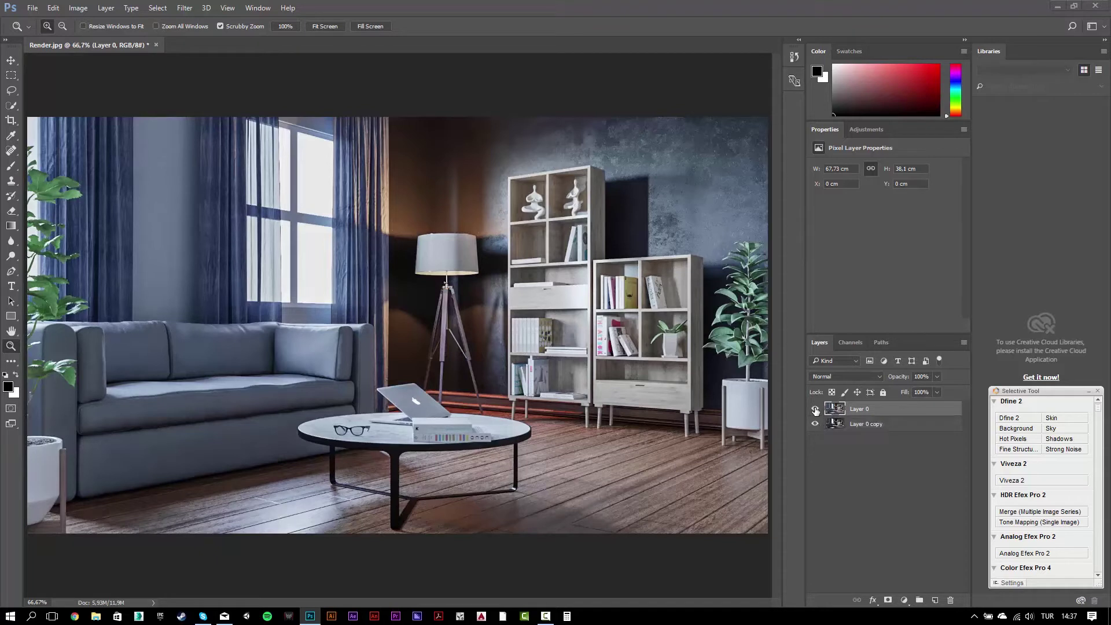
pyautogui.hotkey('ctrl', 'shift', 'alt', 'e')
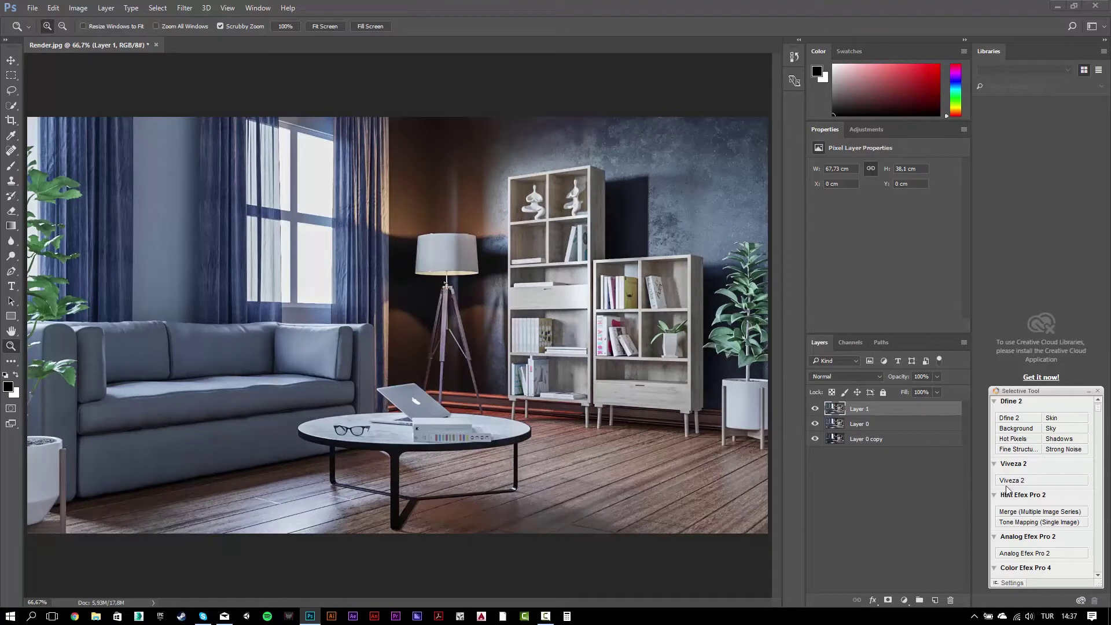
# Apply Viveza 2 with Structure 33%, compare it, and stamp visible into Layer 2.
pyautogui.click(1022, 482)
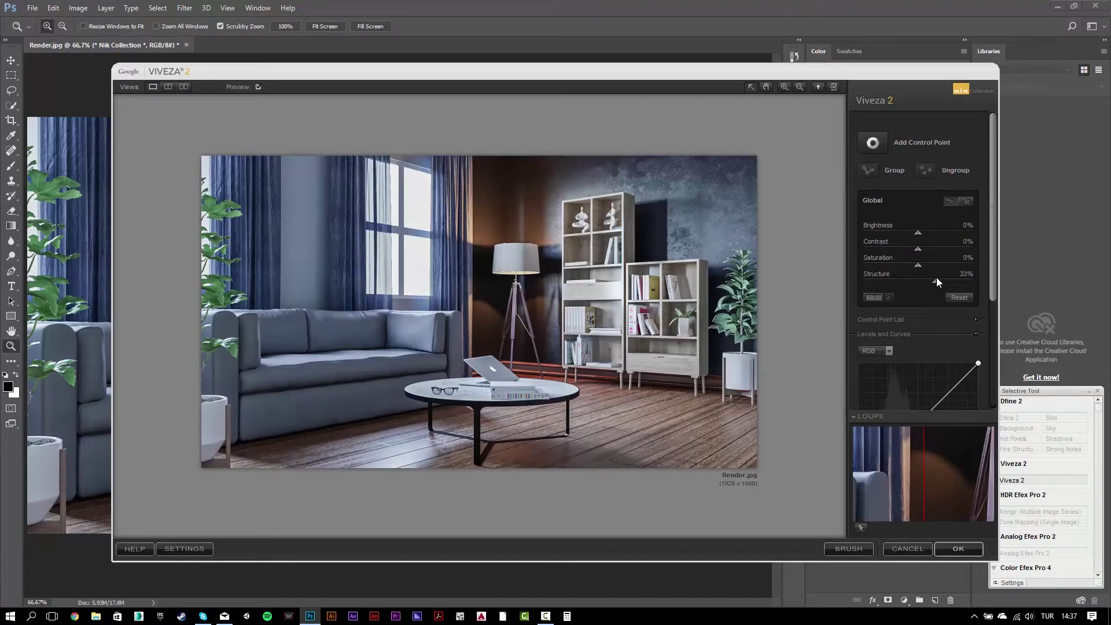
pyautogui.click(960, 553)
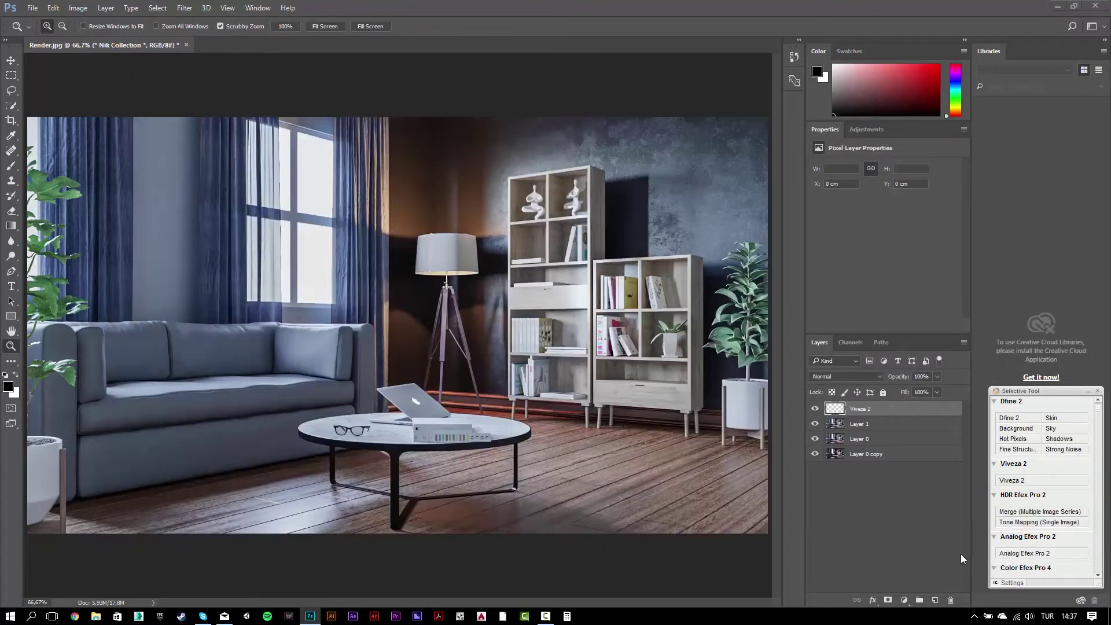
pyautogui.click(814, 409)
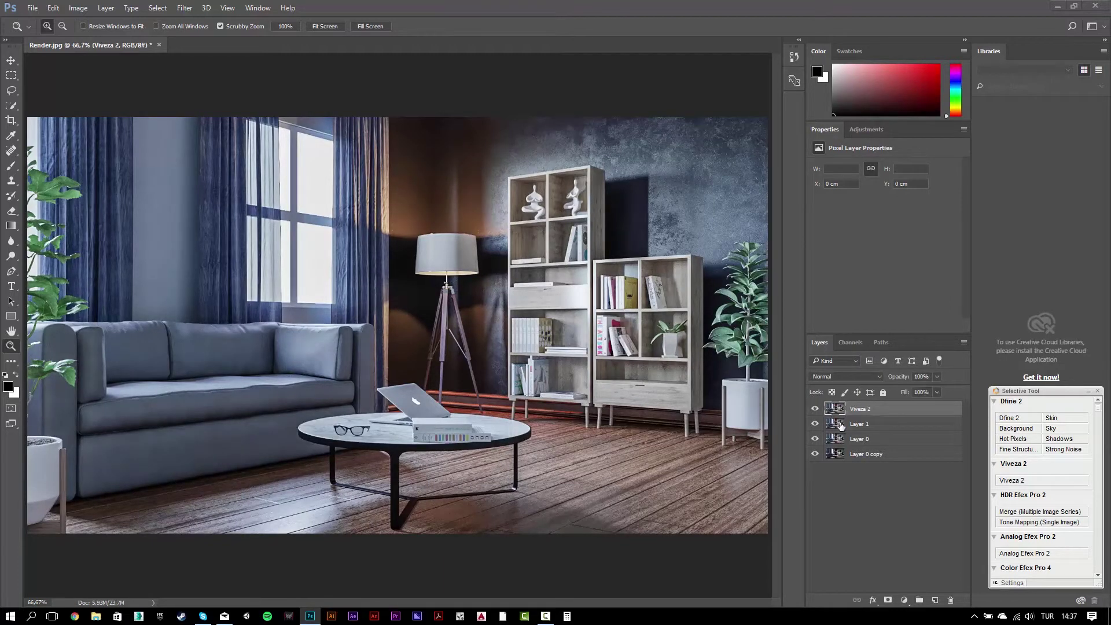
pyautogui.hotkey('ctrl', 'shift', 'alt', 'e')
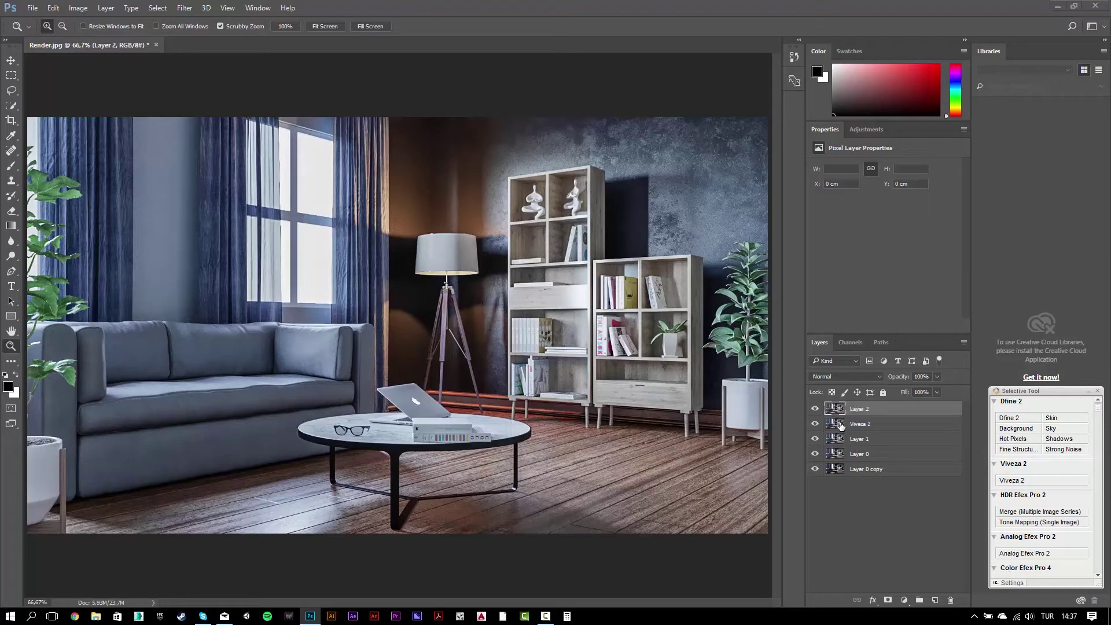
# Apply a Viveza 2 pass with Brightness -2%, Contrast 3% and Saturation -16%.
pyautogui.click(1019, 481)
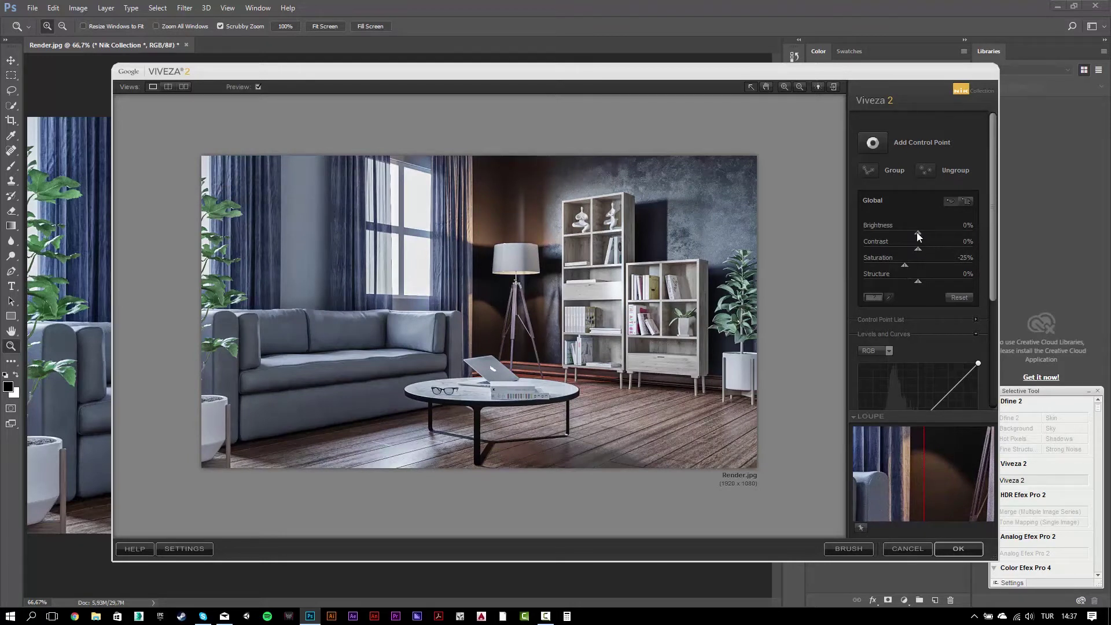
pyautogui.moveTo(917, 233); pyautogui.dragTo(919, 234)
pyautogui.moveTo(918, 249); pyautogui.dragTo(907, 253)
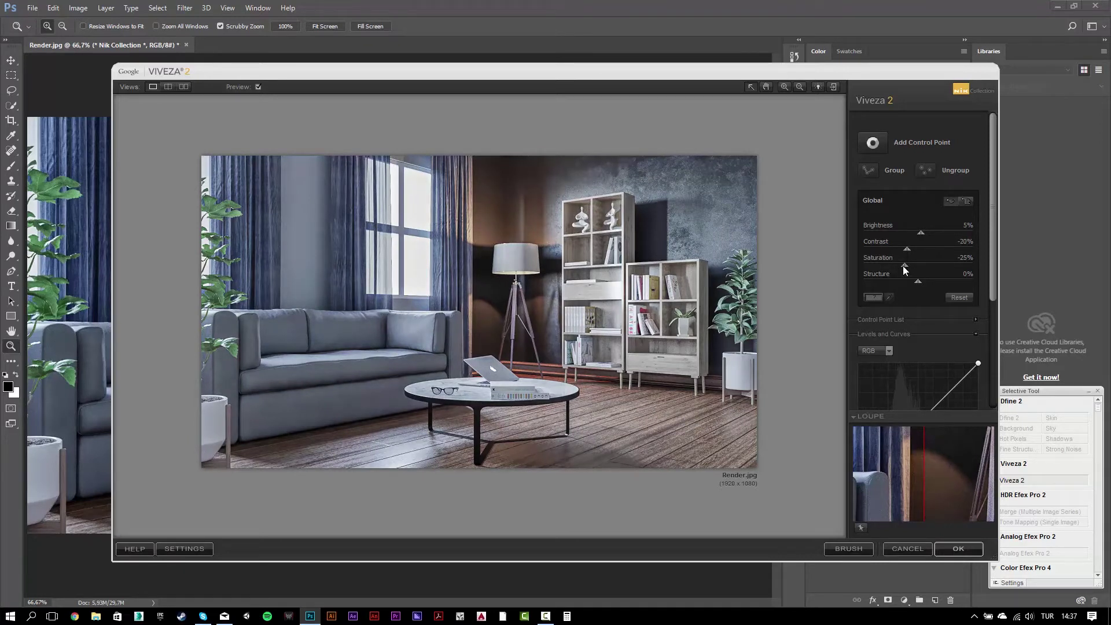
pyautogui.moveTo(906, 250); pyautogui.dragTo(910, 250)
pyautogui.moveTo(914, 249); pyautogui.dragTo(918, 250)
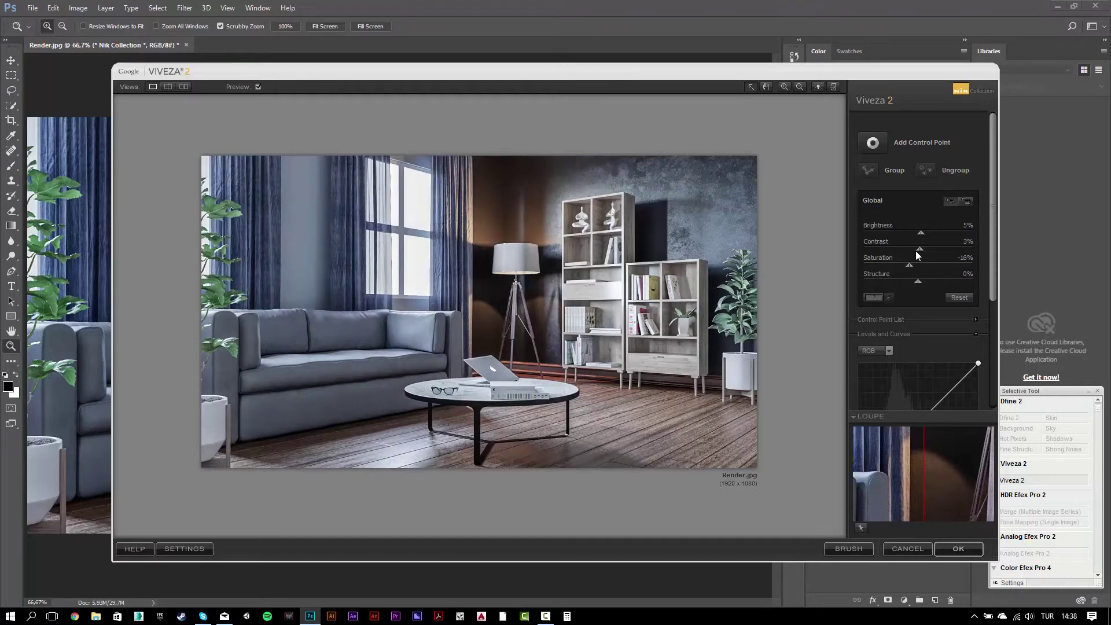
pyautogui.moveTo(921, 232); pyautogui.dragTo(916, 238)
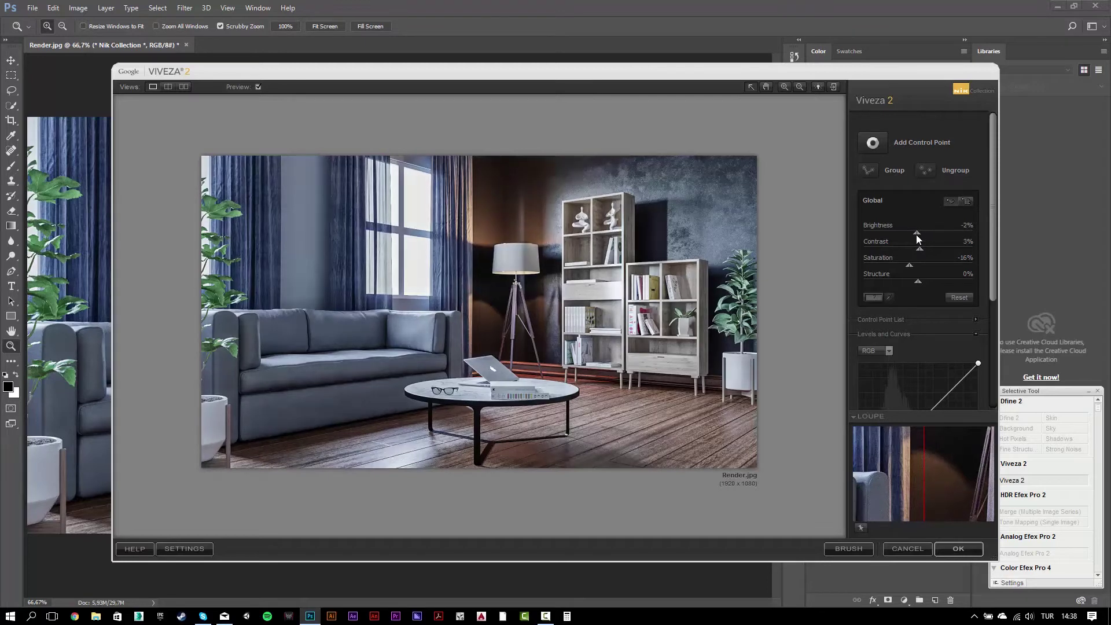
pyautogui.click(967, 551)
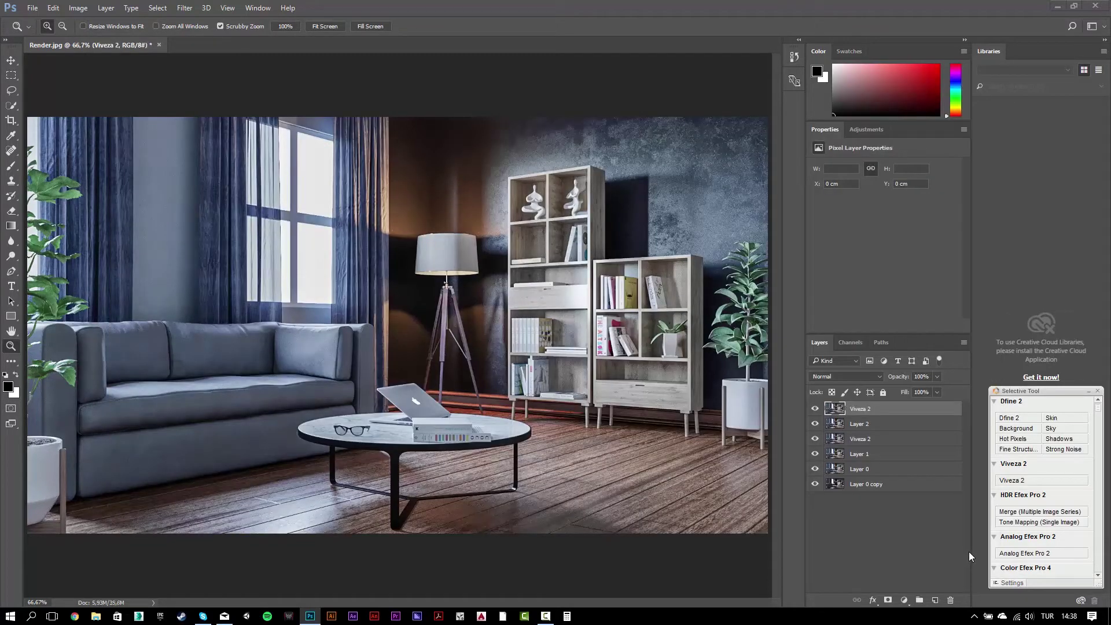
# Stamp a merged Layer 3 and apply Viveza 2 with a raised RGB midtone curve, Contrast 0%.
pyautogui.hotkey('ctrl', 'alt', 'shift', 'e')
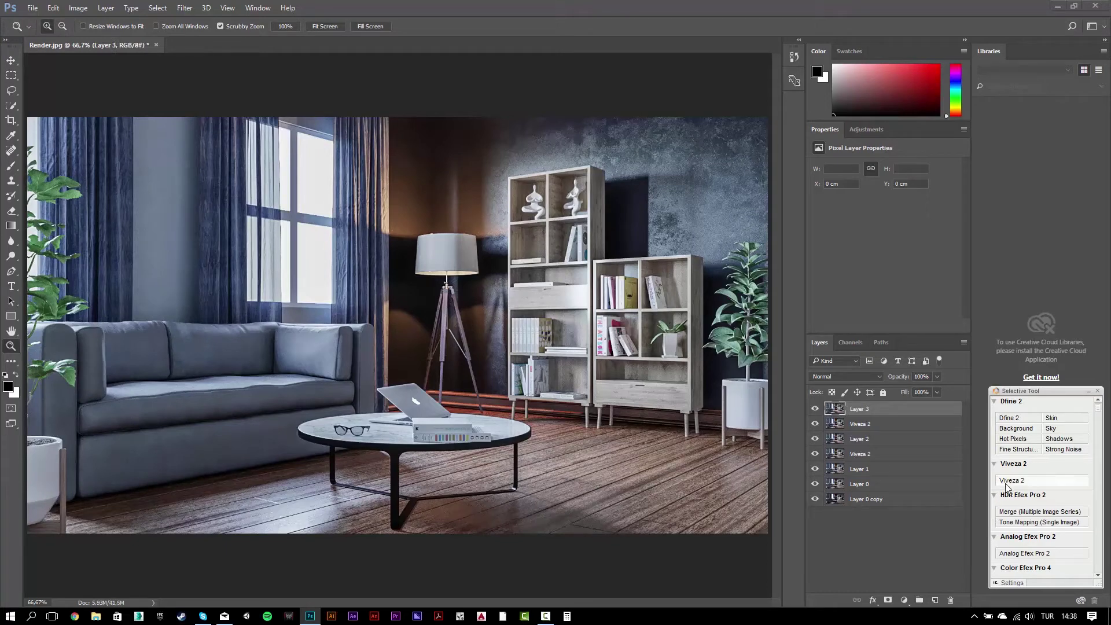
pyautogui.click(1007, 482)
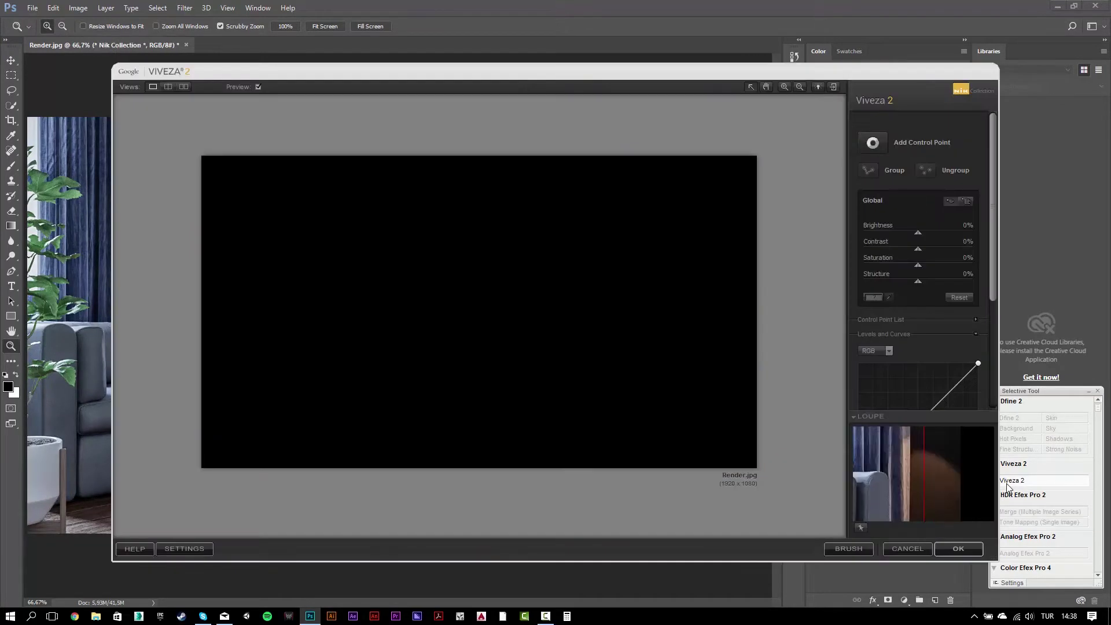
pyautogui.moveTo(992, 249); pyautogui.dragTo(994, 353)
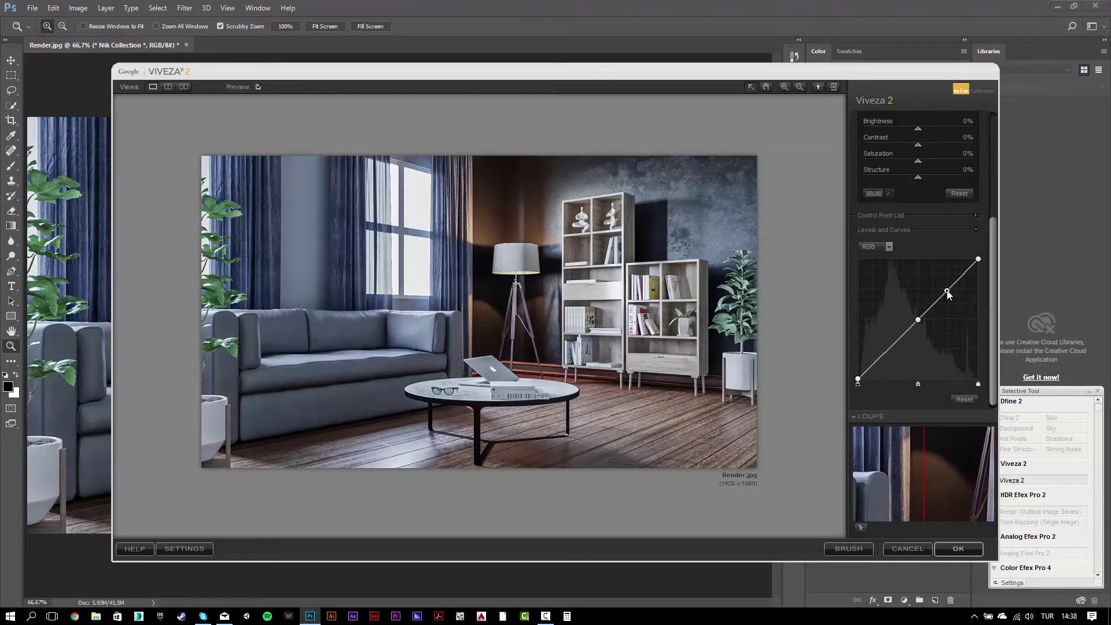
pyautogui.moveTo(947, 291); pyautogui.dragTo(943, 286)
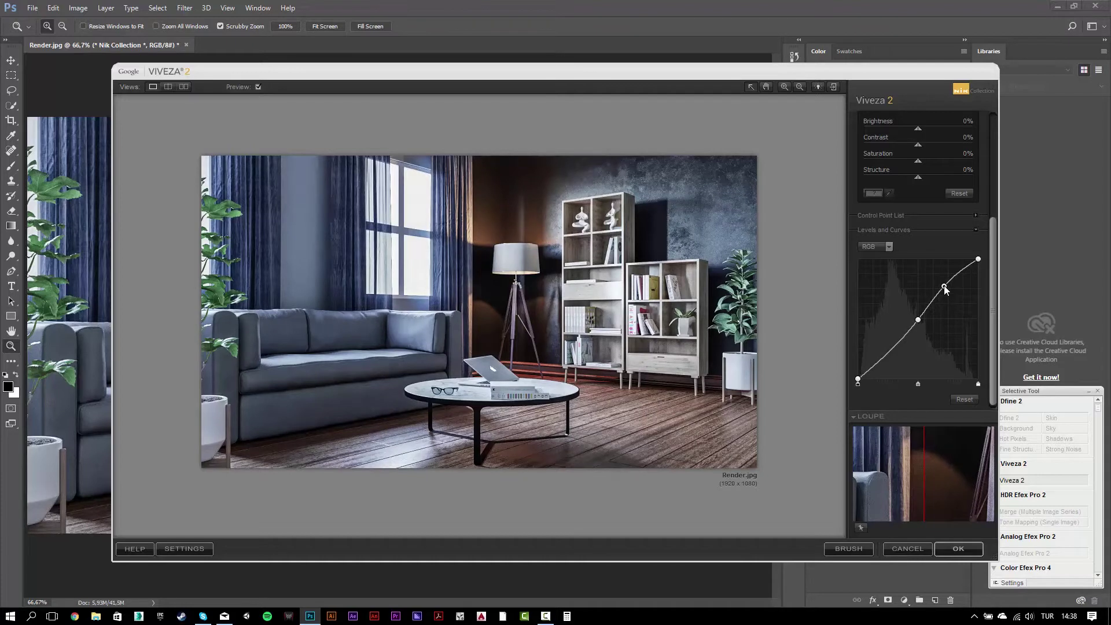
pyautogui.click(894, 351)
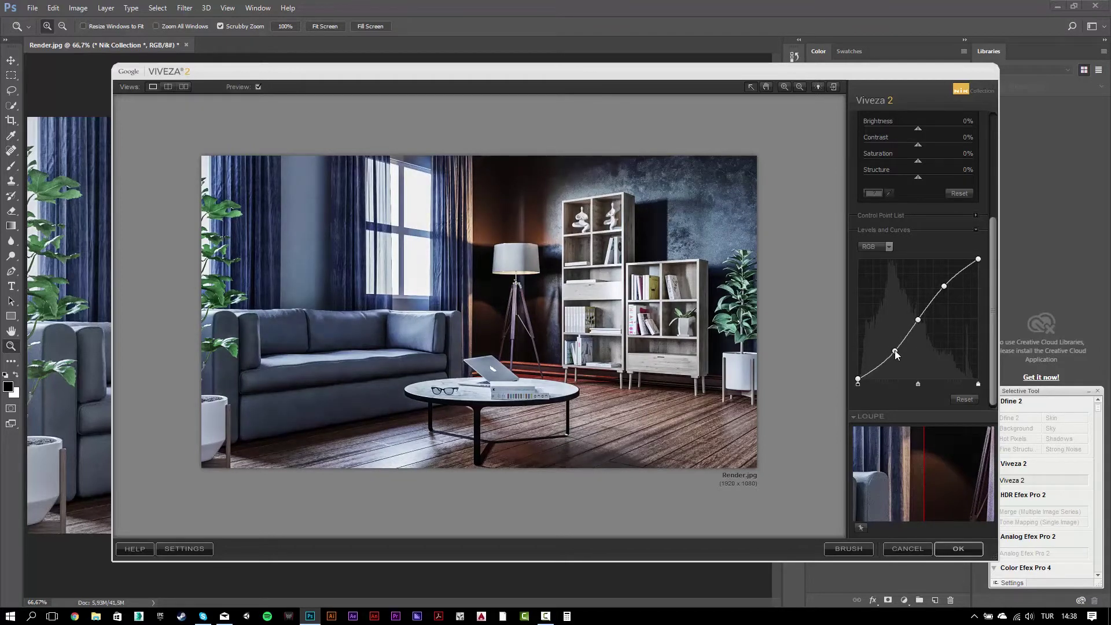
pyautogui.moveTo(911, 146); pyautogui.dragTo(904, 147)
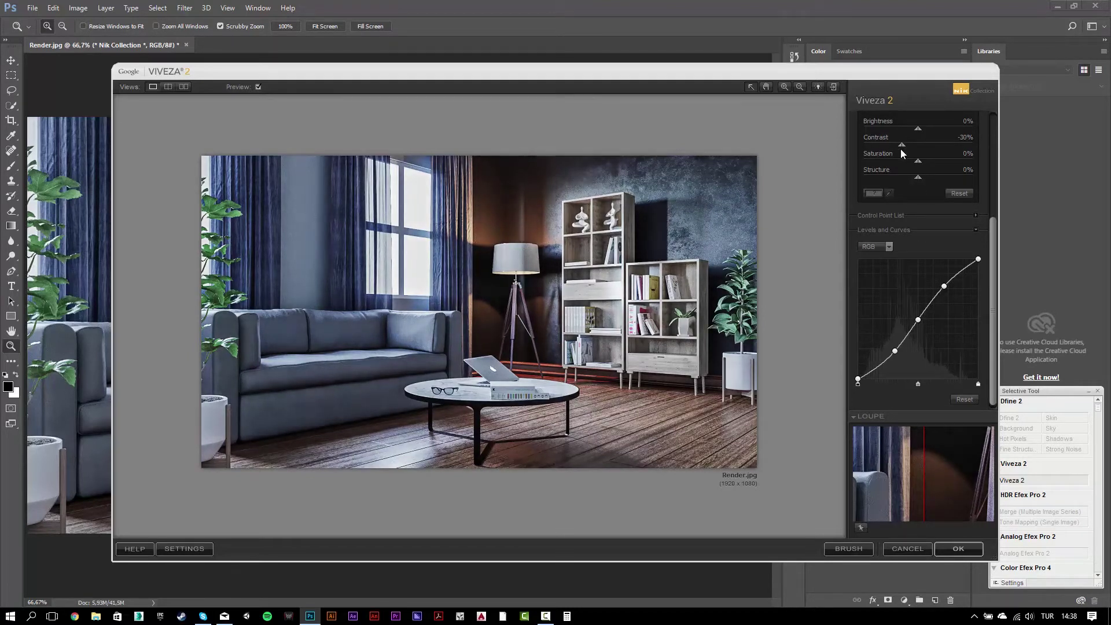
pyautogui.moveTo(905, 148); pyautogui.dragTo(916, 146)
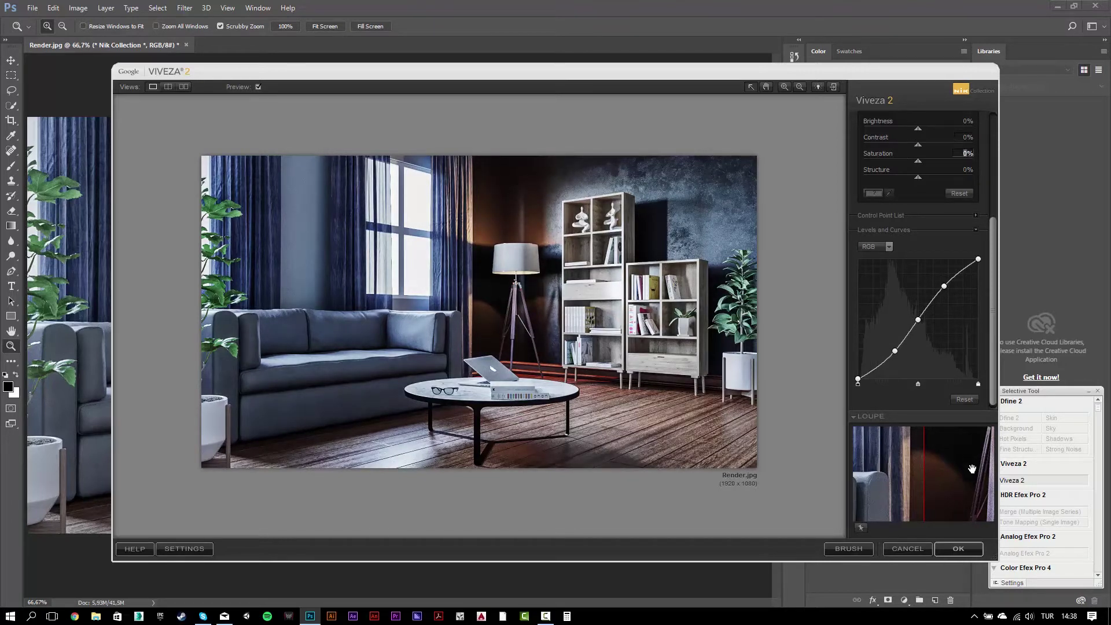
pyautogui.click(959, 553)
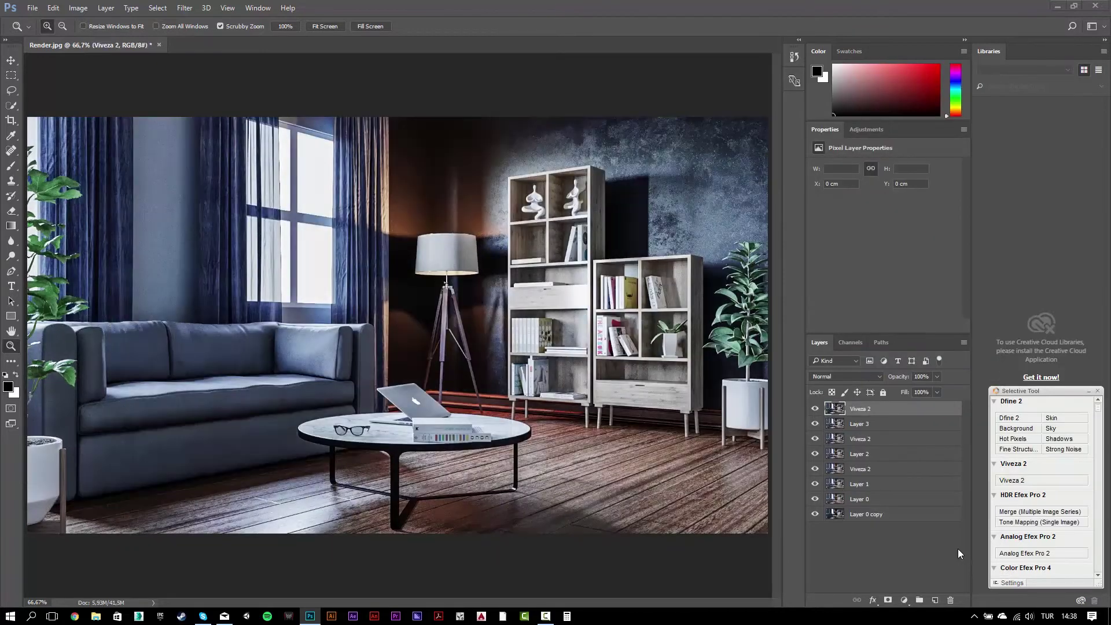
# Compare the third Viveza 2 layer on and off and set its opacity to 54%.
pyautogui.click(814, 409)
pyautogui.click(814, 409)
pyautogui.click(936, 377)
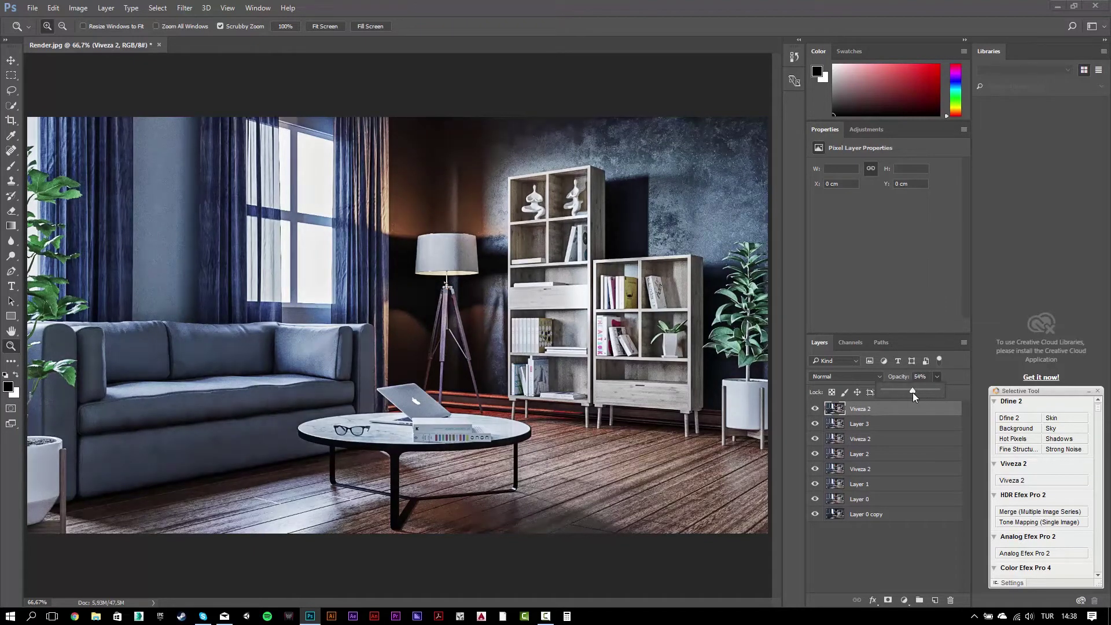
pyautogui.click(813, 410)
pyautogui.click(813, 410)
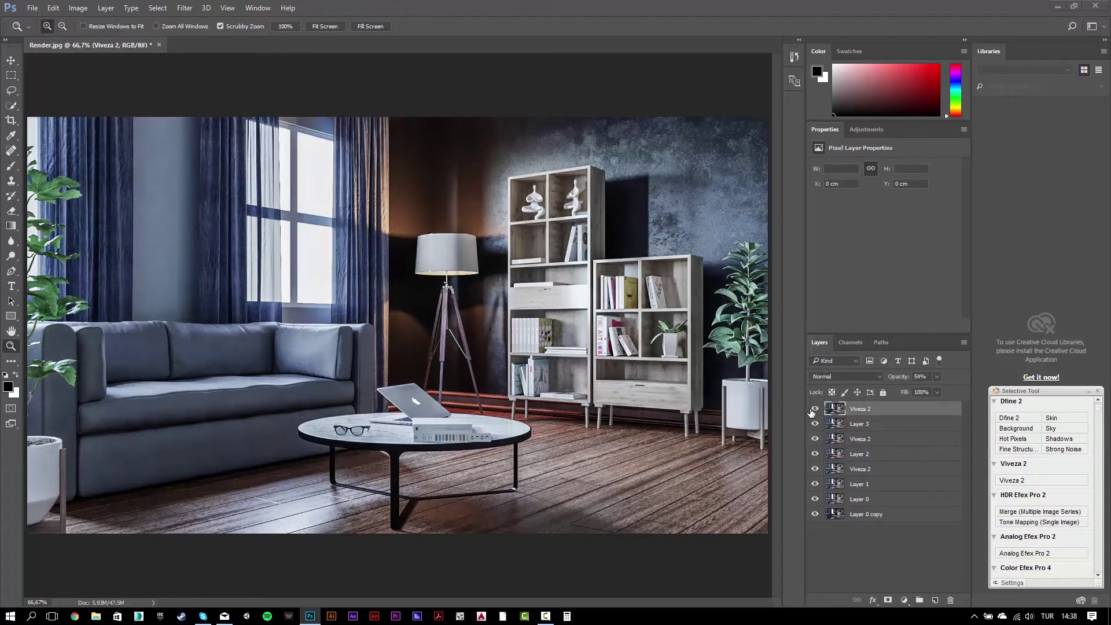
pyautogui.click(813, 410)
# Stamp Layer 4 and apply Viveza 2 at Brightness 8%, Contrast -17%, Saturation -21%.
pyautogui.hotkey('ctrl', 'shift', 'alt', 'e')
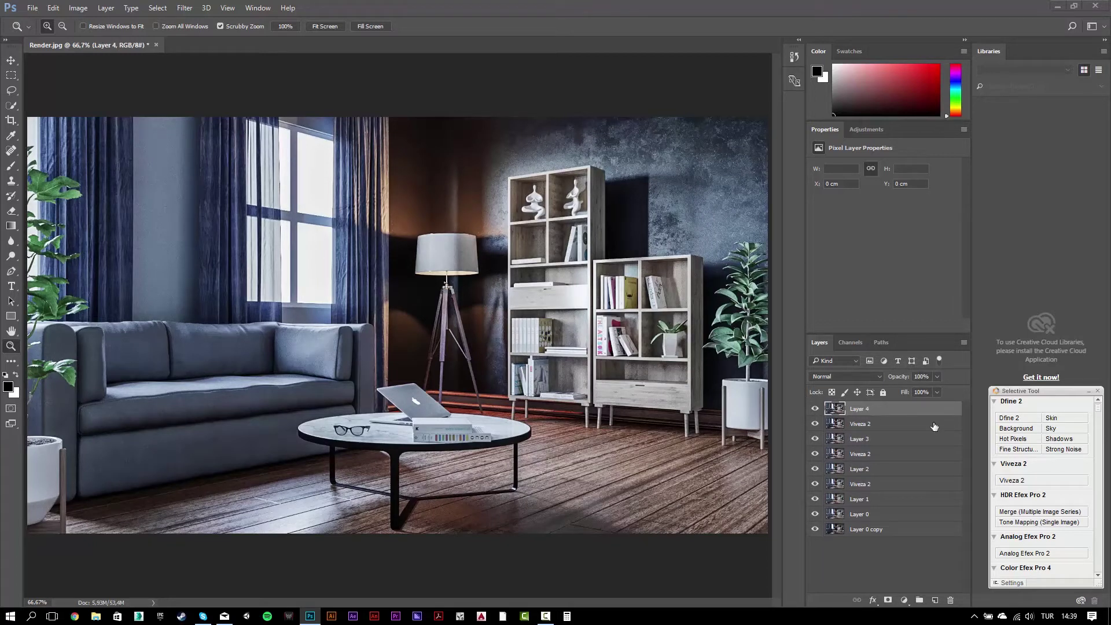
pyautogui.click(1031, 480)
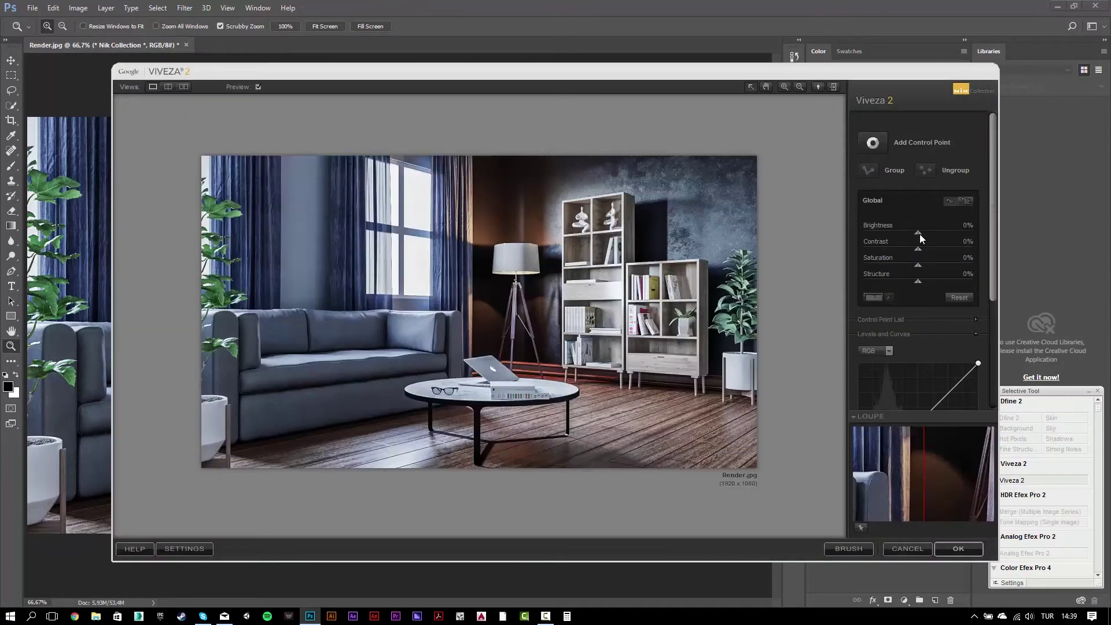
pyautogui.moveTo(918, 233); pyautogui.dragTo(922, 232)
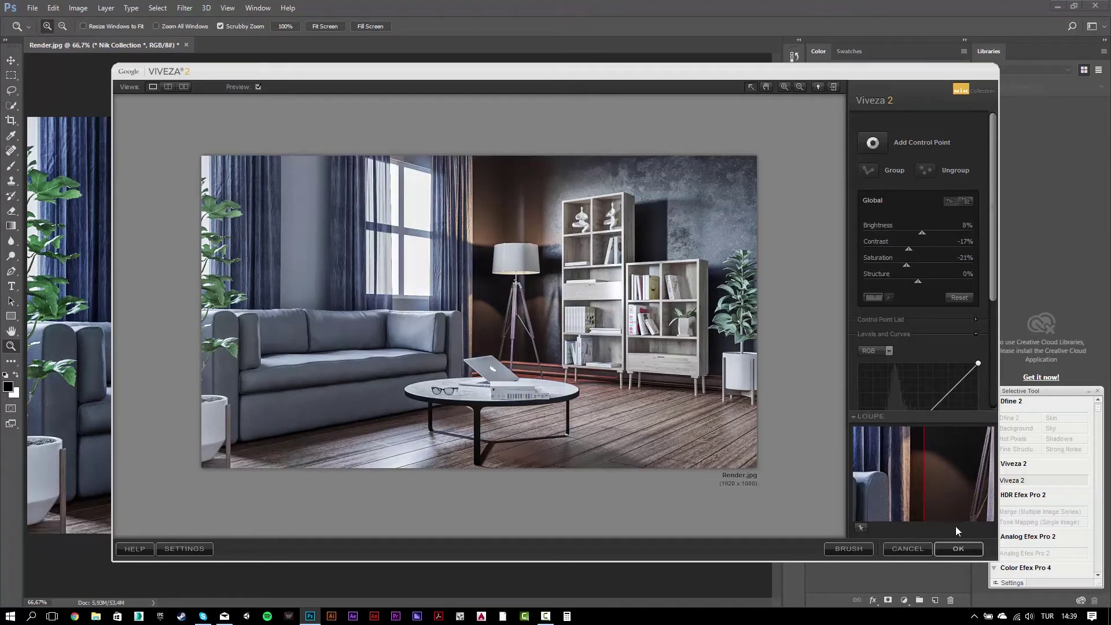
pyautogui.click(956, 546)
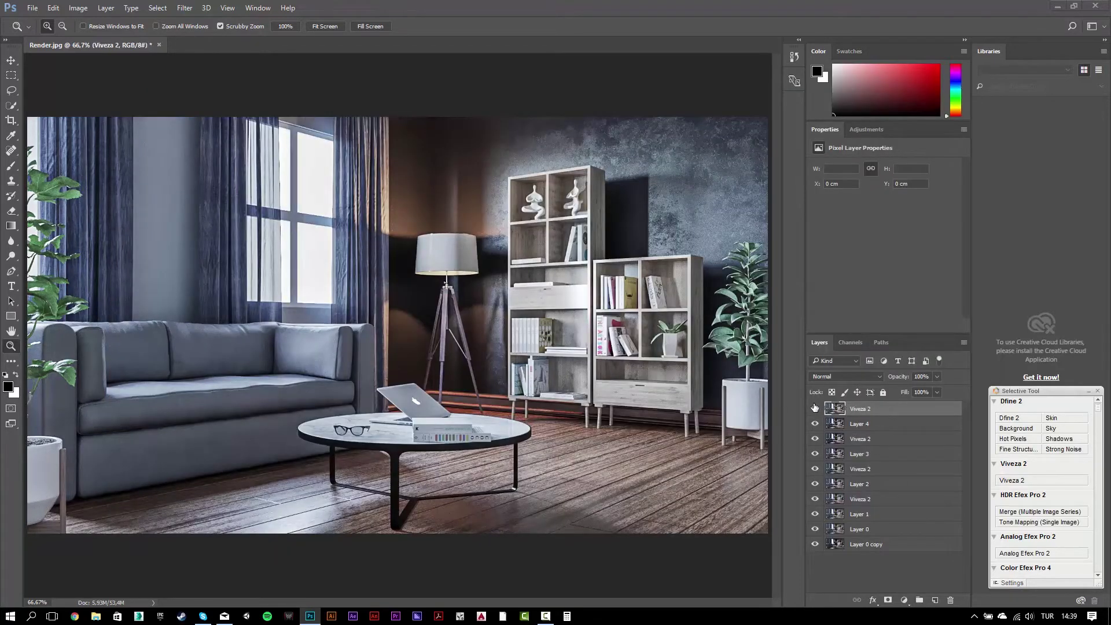
# Toggle the top Viveza 2 layer to compare, then stamp visible layers into Layer 5.
pyautogui.click(814, 408)
pyautogui.click(815, 408)
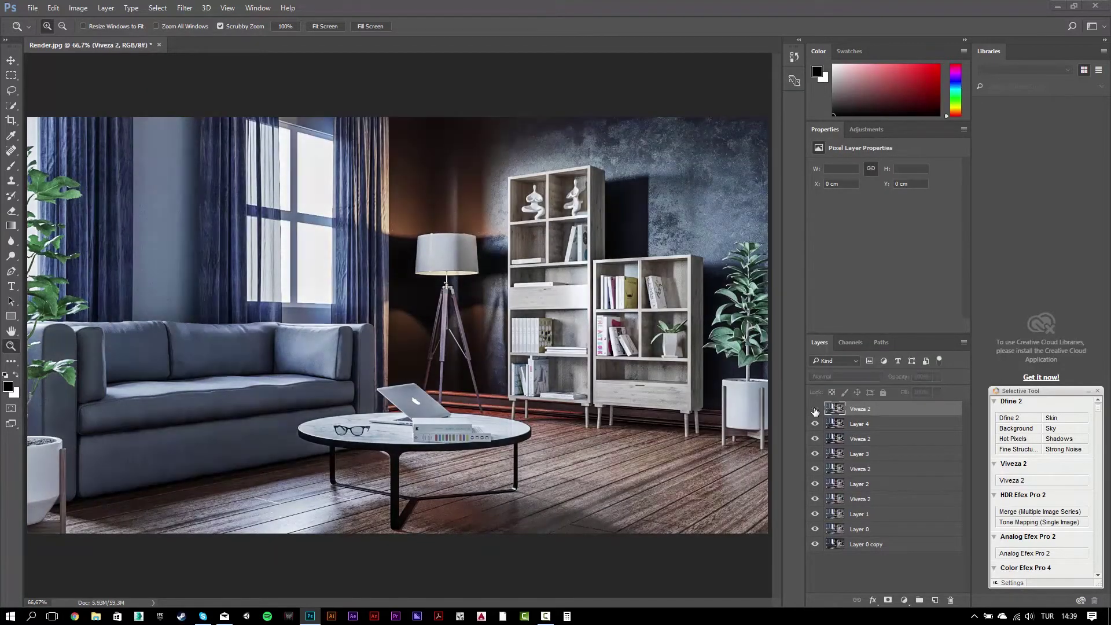
pyautogui.click(815, 409)
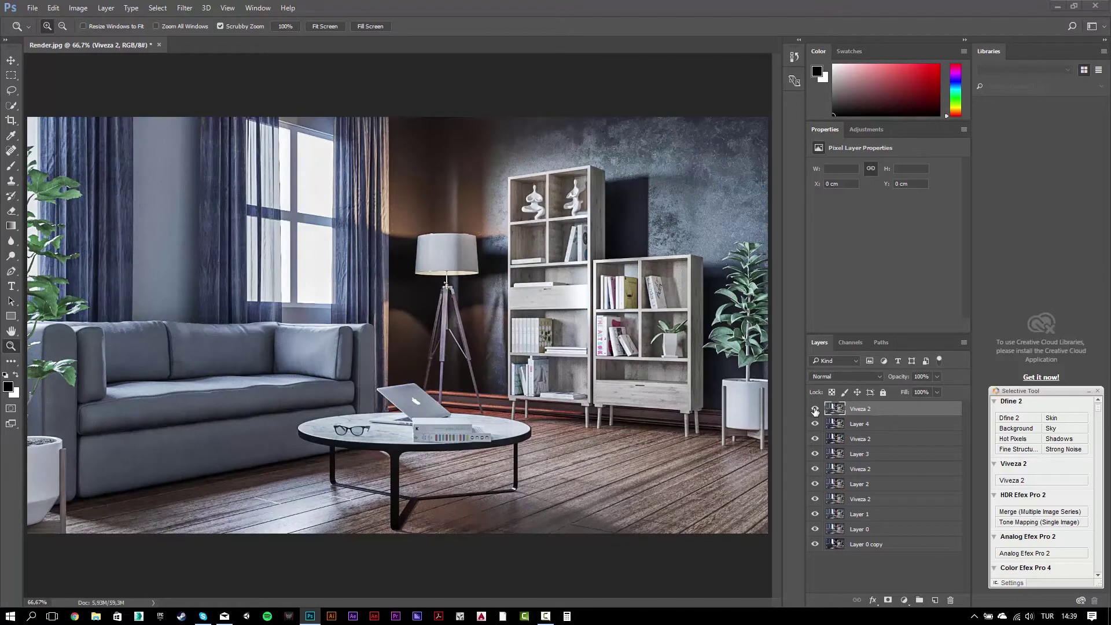
pyautogui.hotkey('ctrl', 'alt', 'shift', 'e')
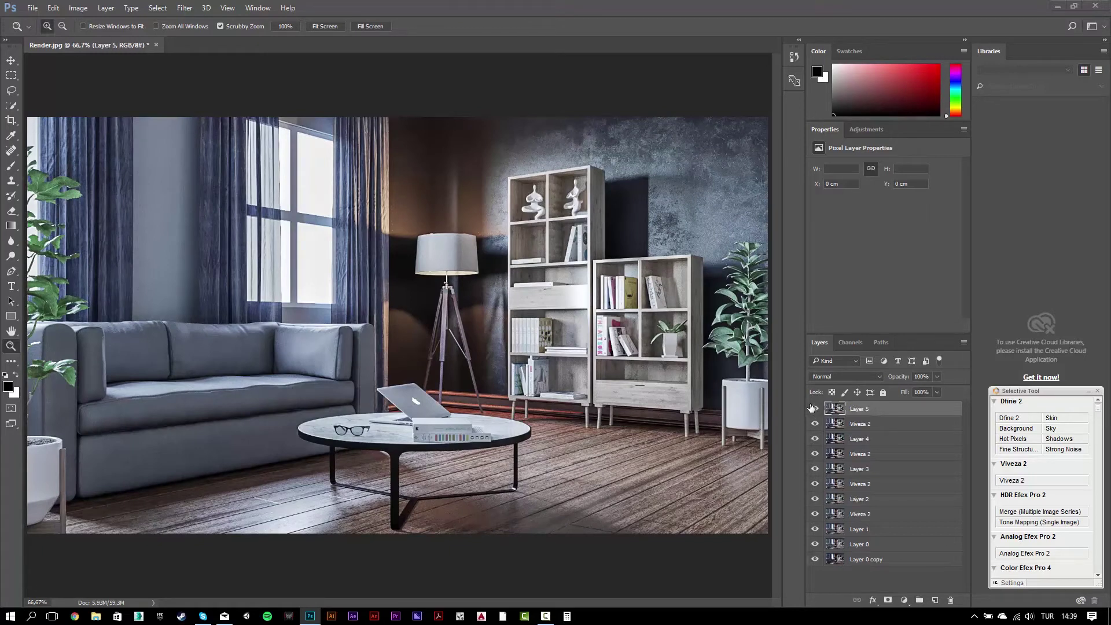
pyautogui.click(185, 8)
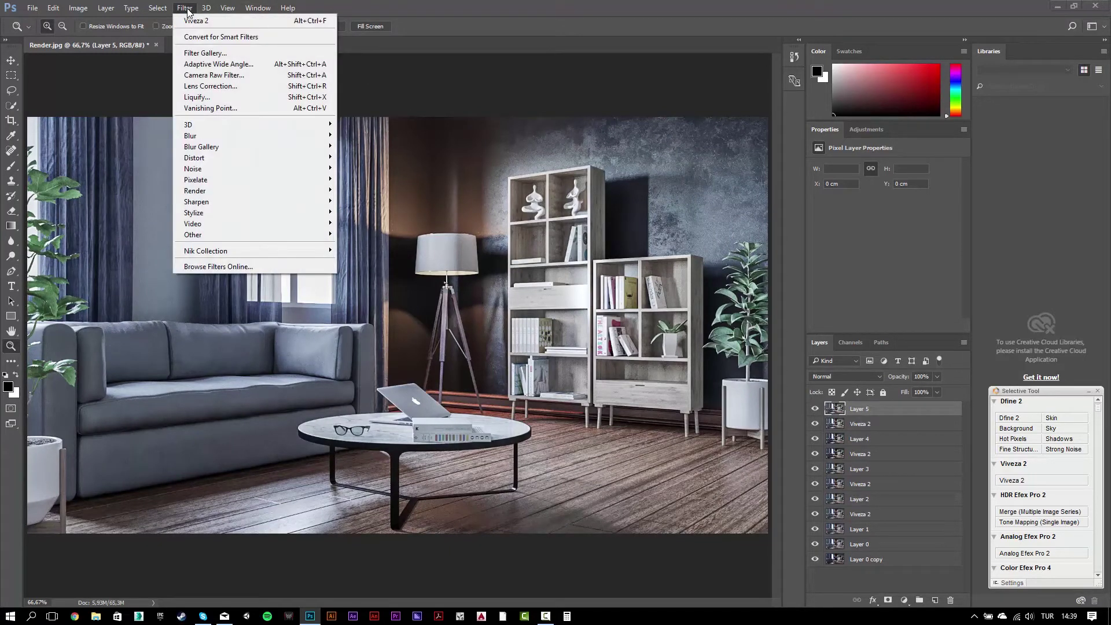
pyautogui.moveTo(196, 201)
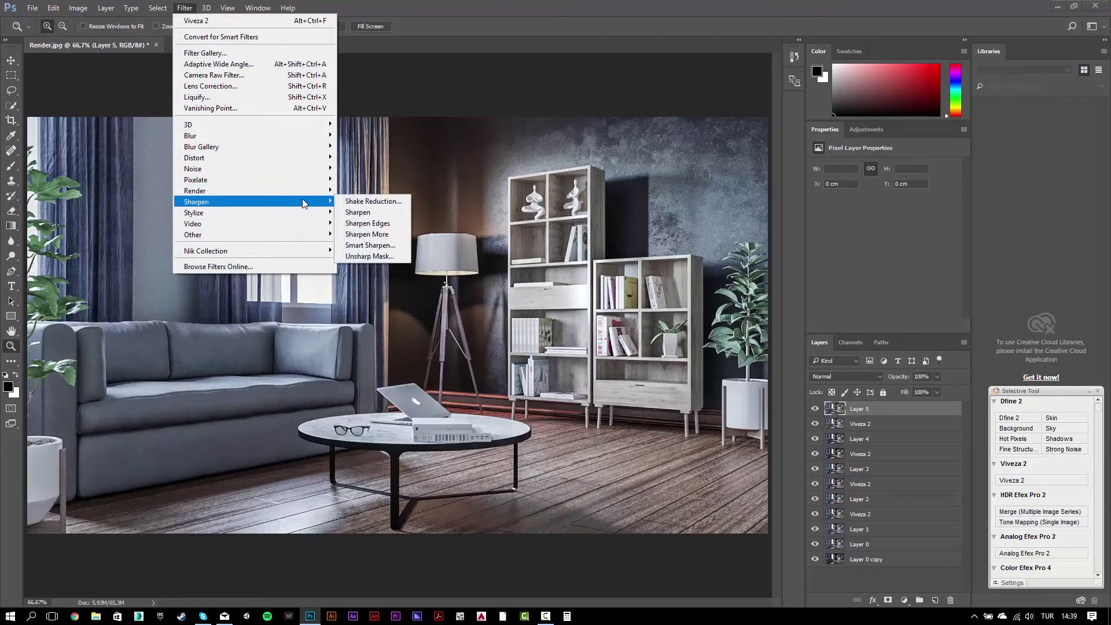
# Smart Sharpen Layer 5 at Amount 130%, Radius 1.0 px, Reduce Noise 10%, checking the preview.
pyautogui.click(374, 245)
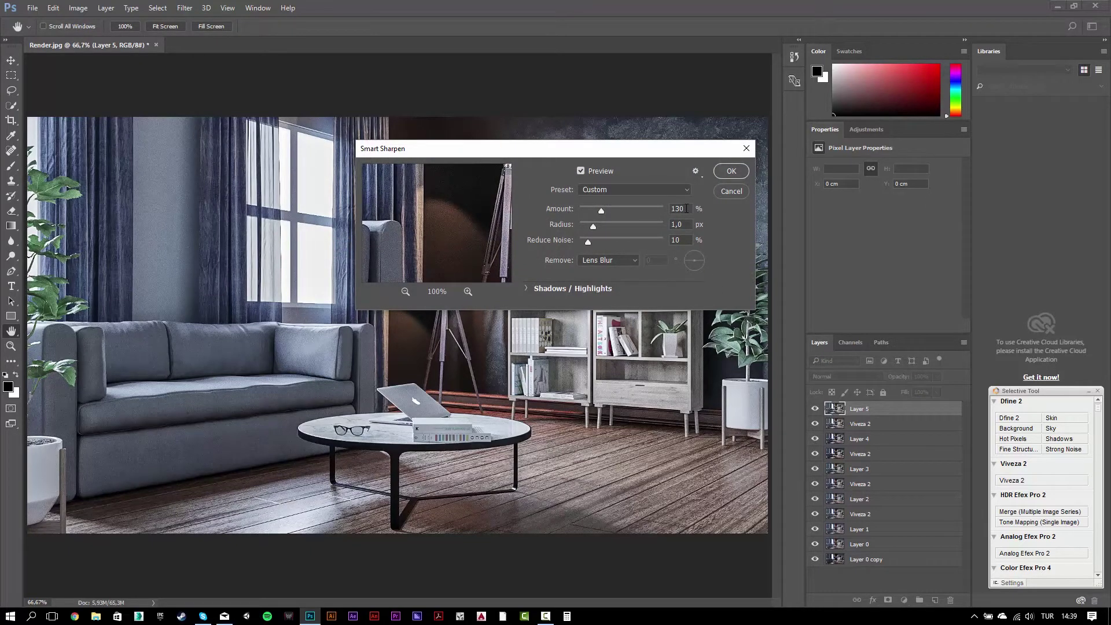
pyautogui.moveTo(644, 151); pyautogui.dragTo(608, 293)
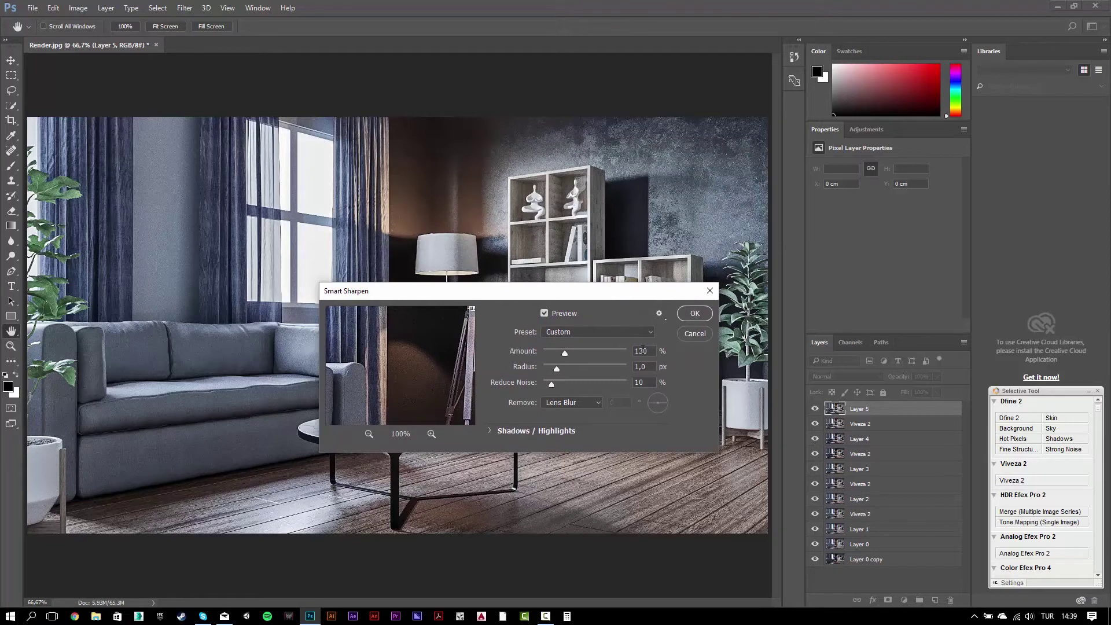
pyautogui.doubleClick(650, 351)
pyautogui.write('2')
pyautogui.write('00')
pyautogui.write('10')
pyautogui.write('0')
pyautogui.write('1')
pyautogui.write('30')
pyautogui.click(543, 312)
# Apply the sharpening, check the sofa, bookshelf and lamp at 100%, then merge visible layers into Layer 6.
pyautogui.click(696, 313)
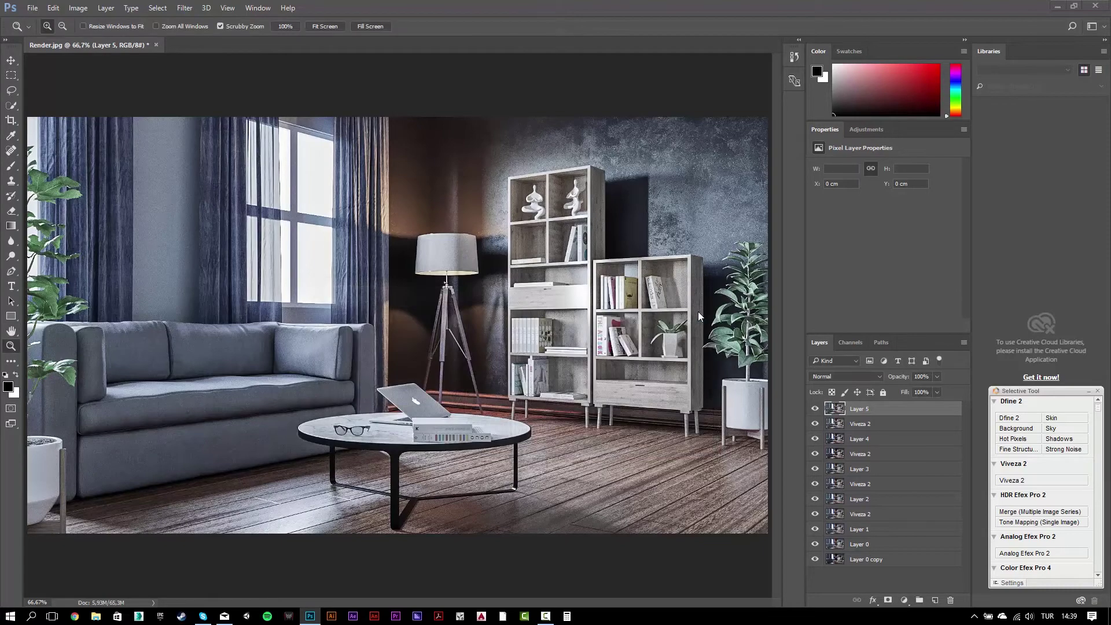
pyautogui.click(324, 369)
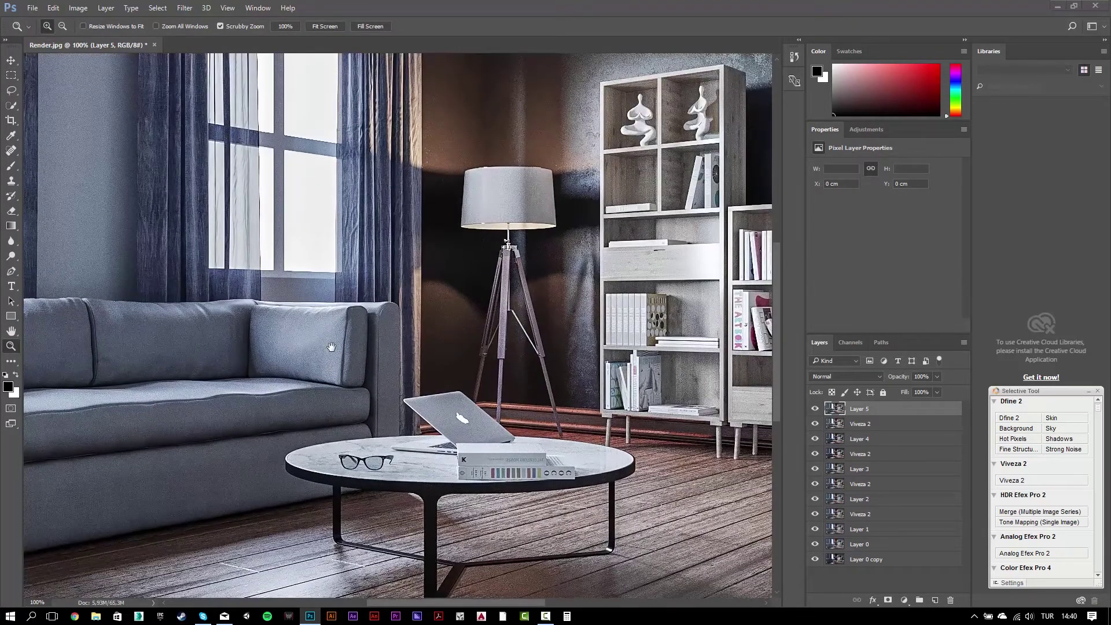
pyautogui.moveTo(330, 347)
pyautogui.mouseDown()
pyautogui.moveTo(436, 444)
pyautogui.moveTo(444, 403)
pyautogui.mouseUp()
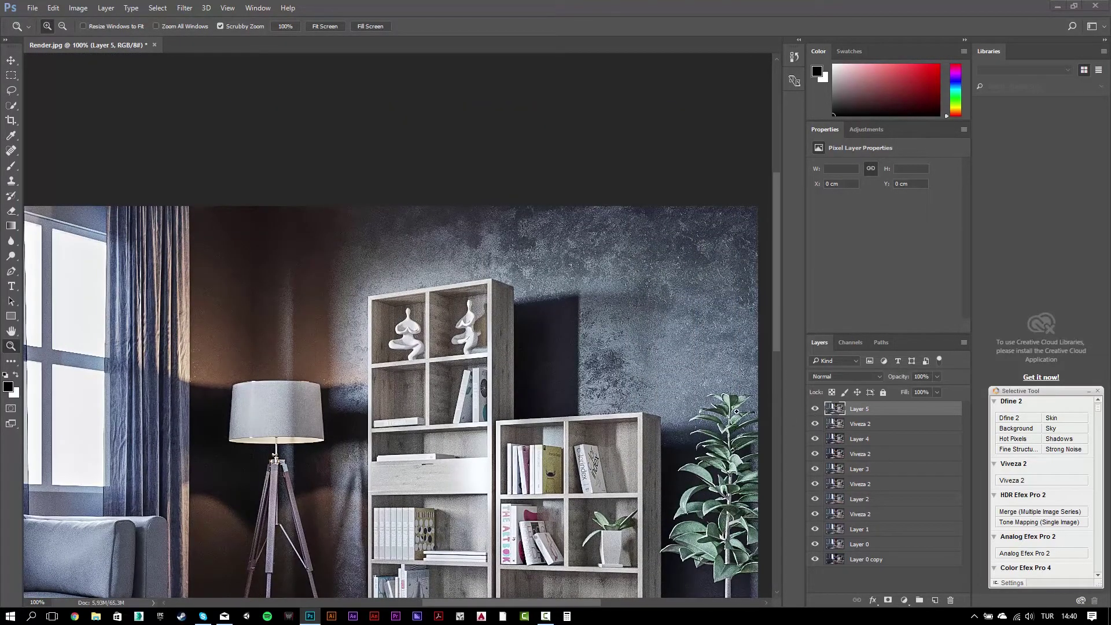
pyautogui.moveTo(276, 461)
pyautogui.mouseDown()
pyautogui.moveTo(389, 293)
pyautogui.moveTo(469, 226)
pyautogui.moveTo(457, 301)
pyautogui.mouseUp()
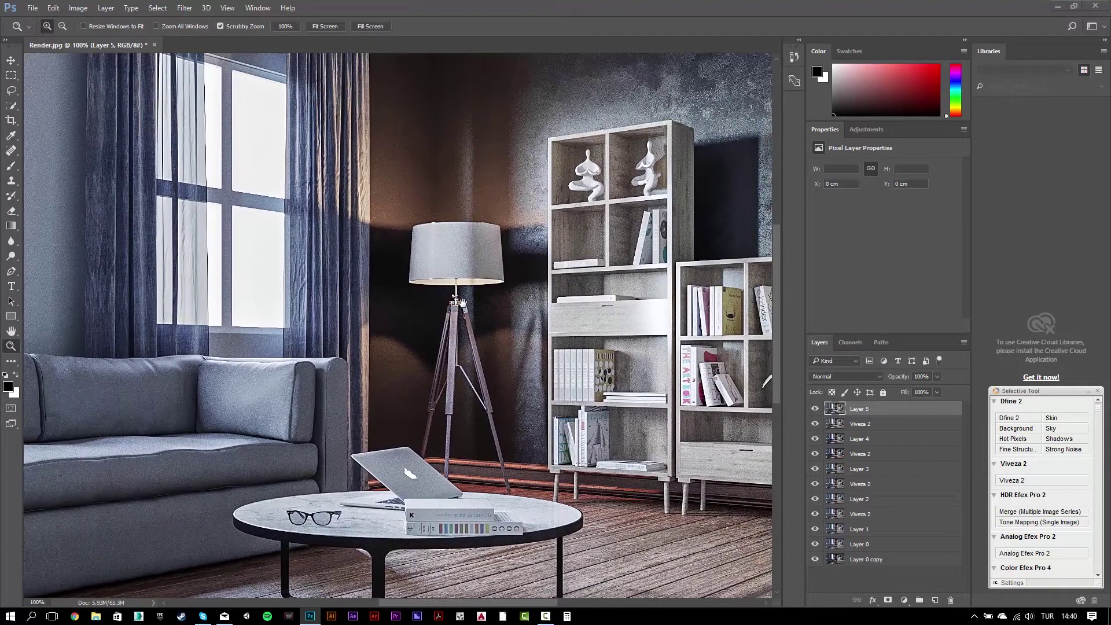
pyautogui.hotkey('ctrl', 'shift', 'alt', 'e')
pyautogui.click(184, 9)
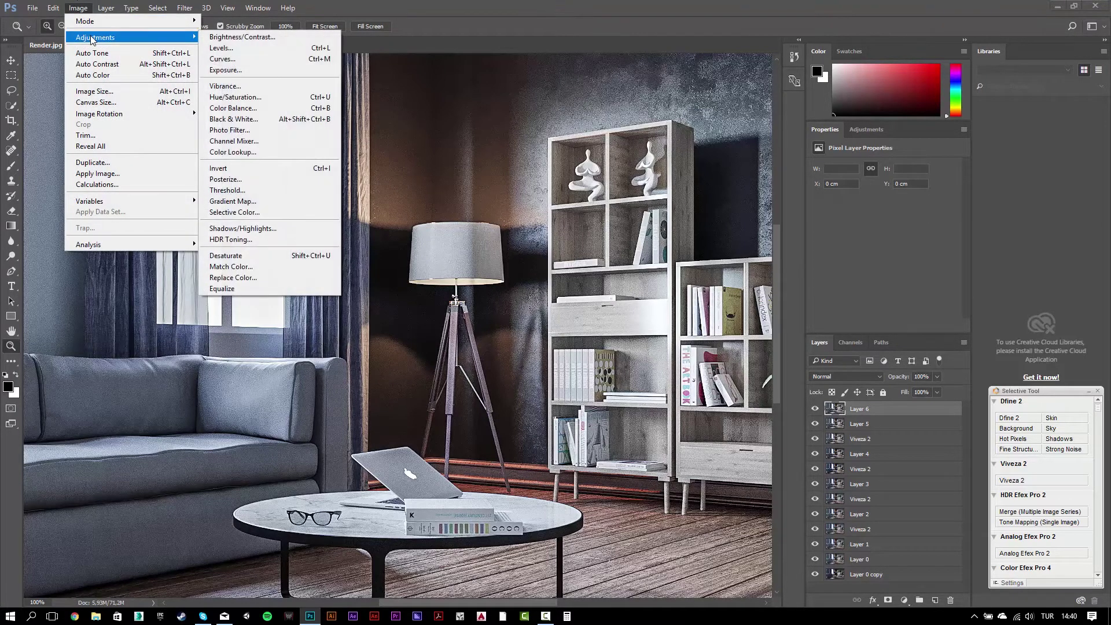
pyautogui.moveTo(96, 37)
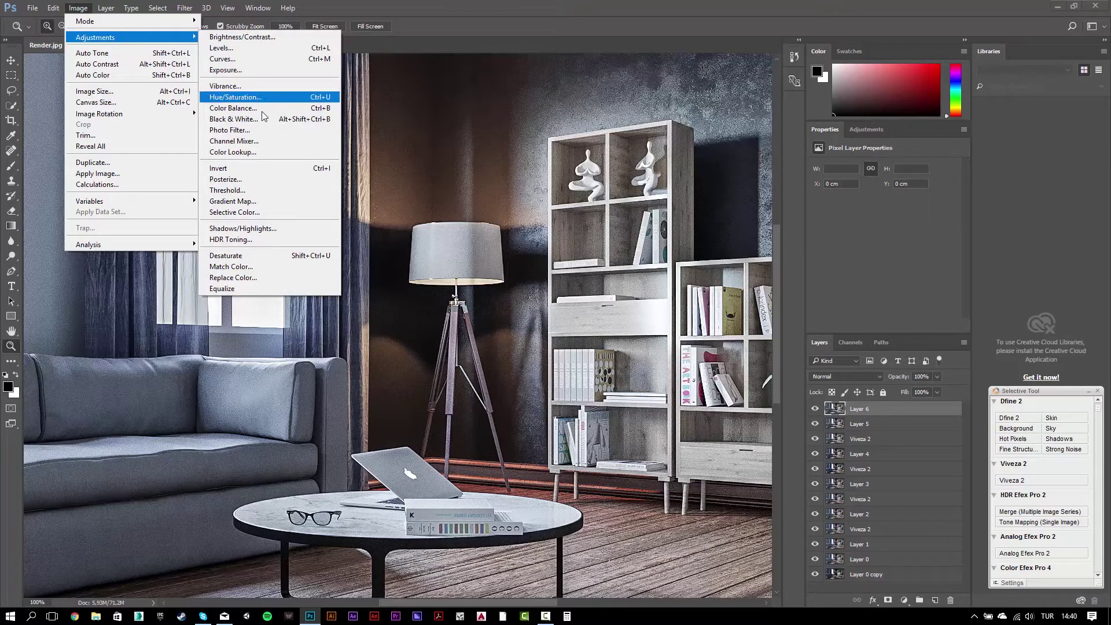
pyautogui.click(269, 229)
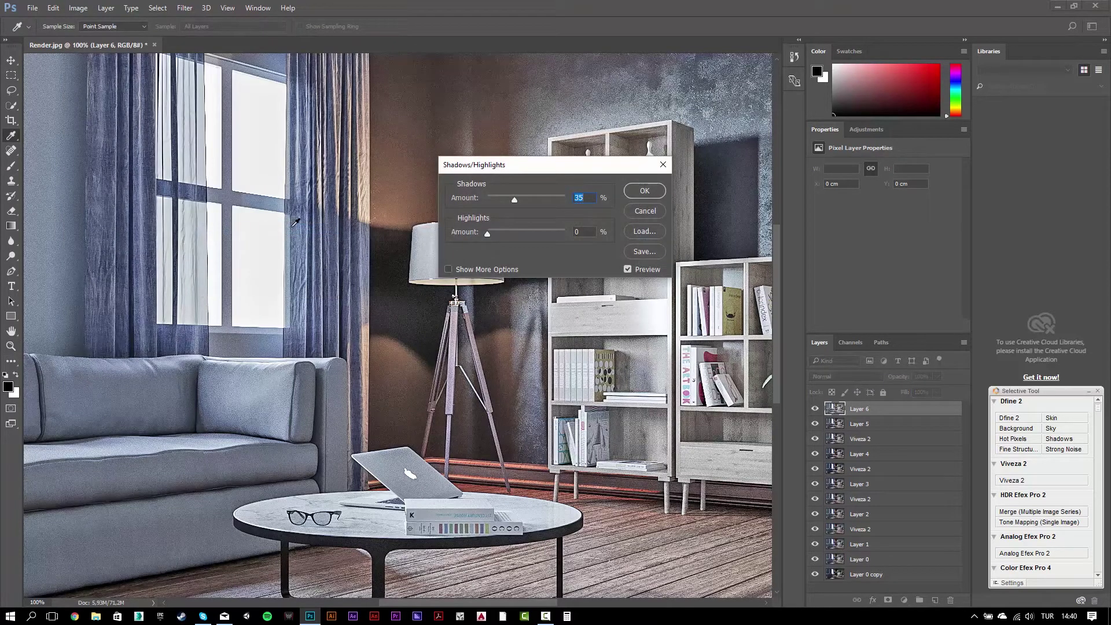
pyautogui.click(627, 268)
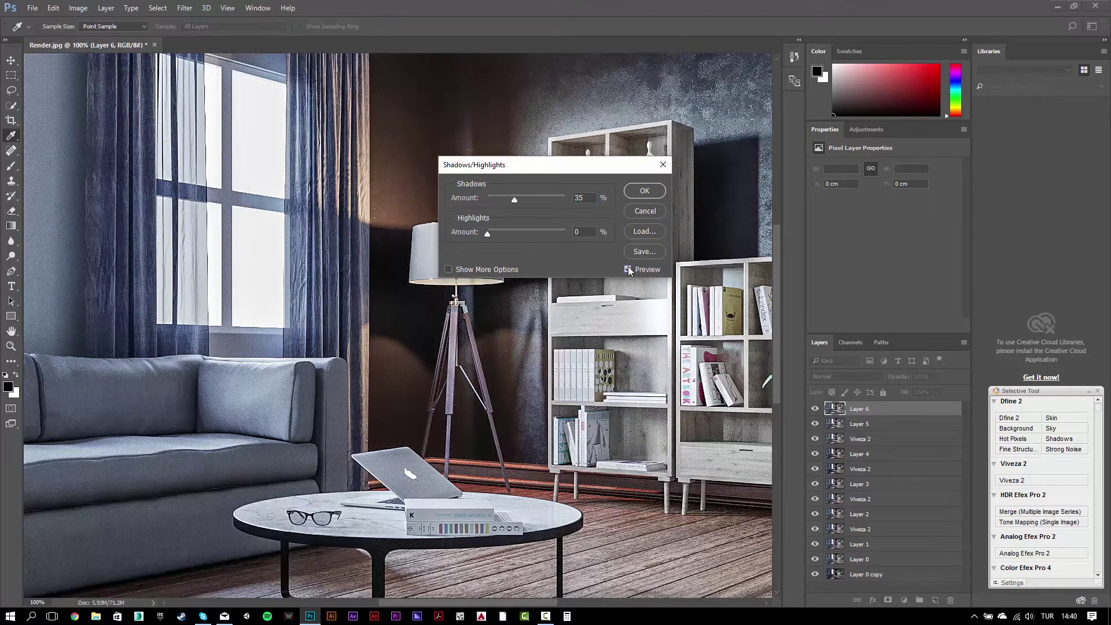
pyautogui.click(627, 269)
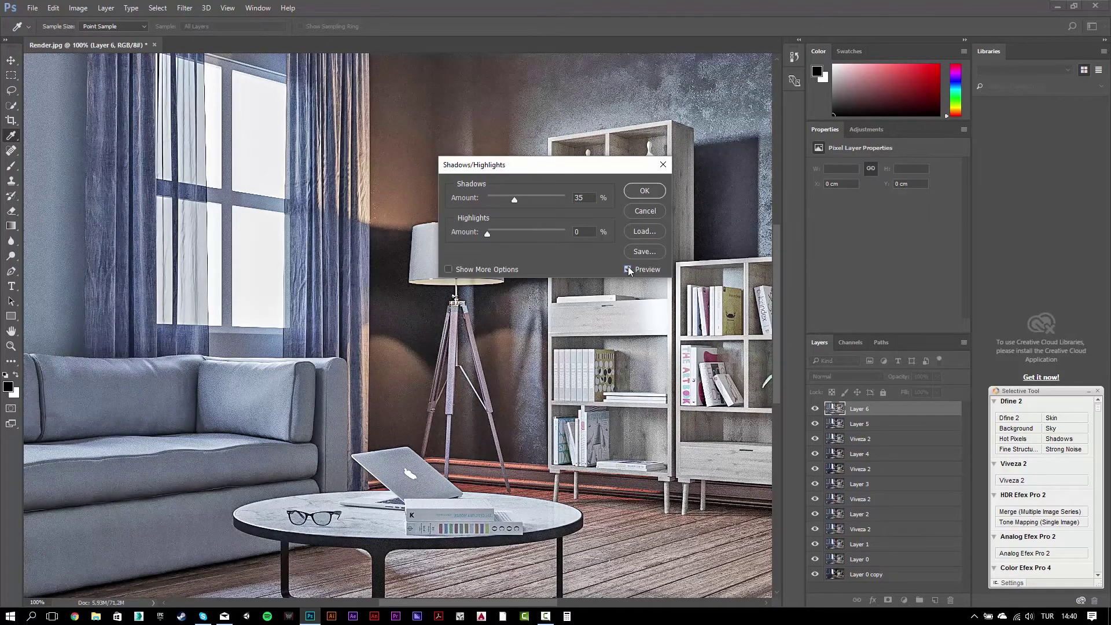
pyautogui.click(627, 269)
pyautogui.click(628, 269)
pyautogui.click(635, 210)
pyautogui.press('z')
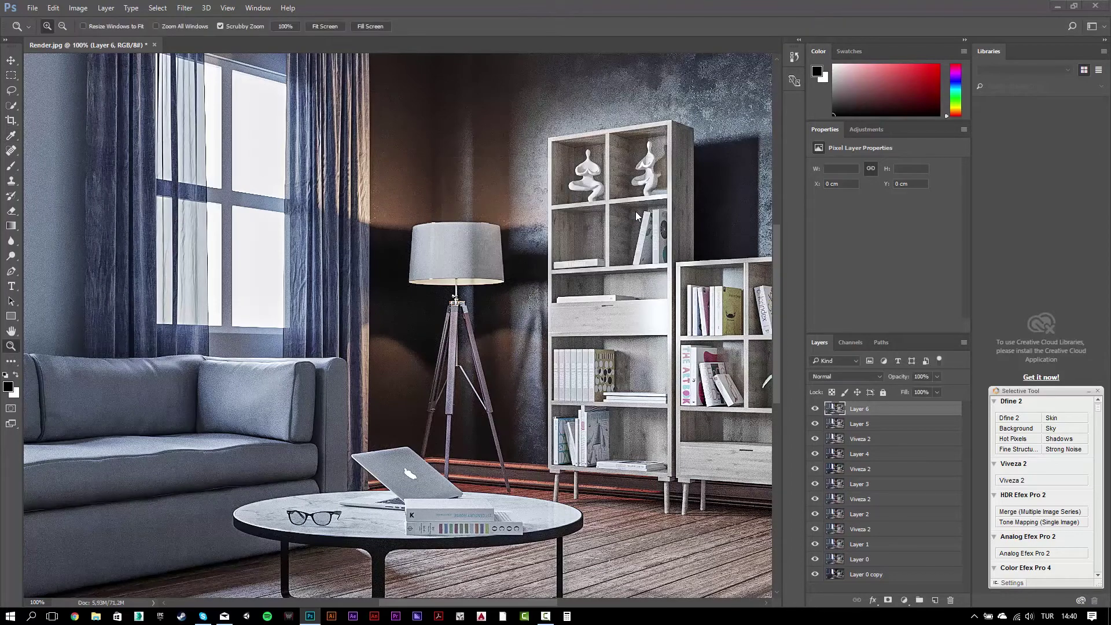
pyautogui.keyDown('alt'); pyautogui.click(393, 281); pyautogui.keyUp('alt')
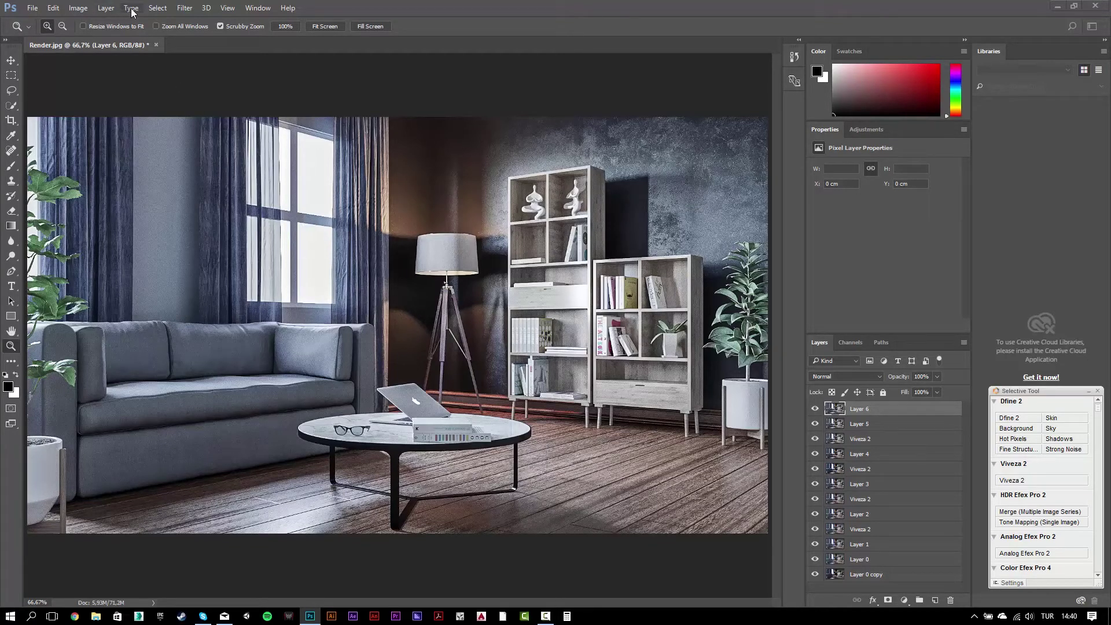
# Launch Color Efex Pro 4 on the render from the Nik Selective Tool panel.
pyautogui.click(184, 9)
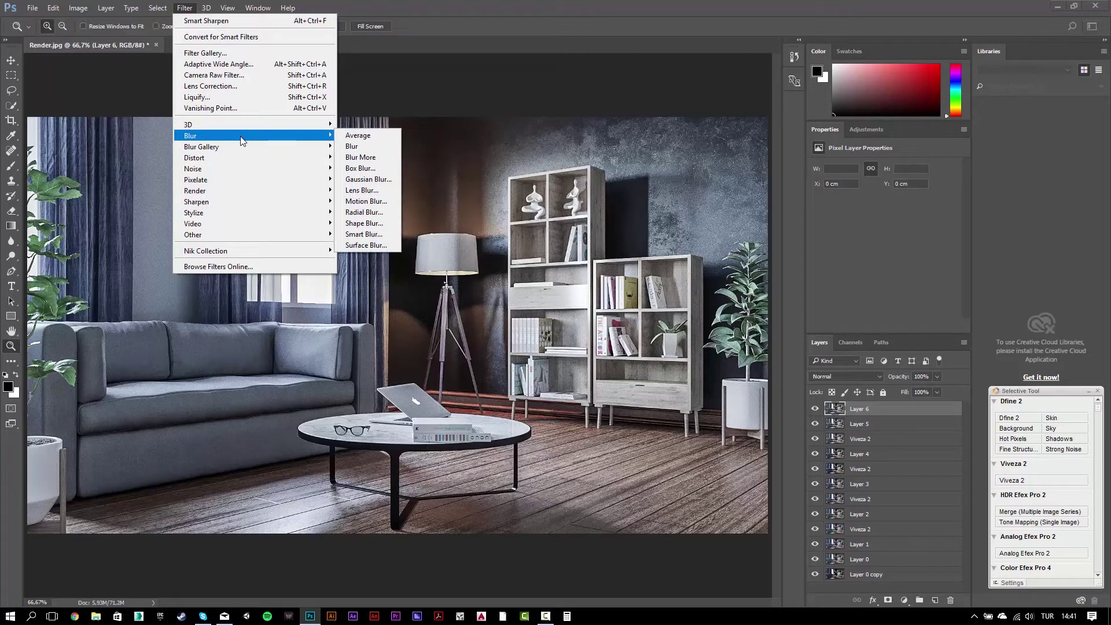
pyautogui.moveTo(217, 147)
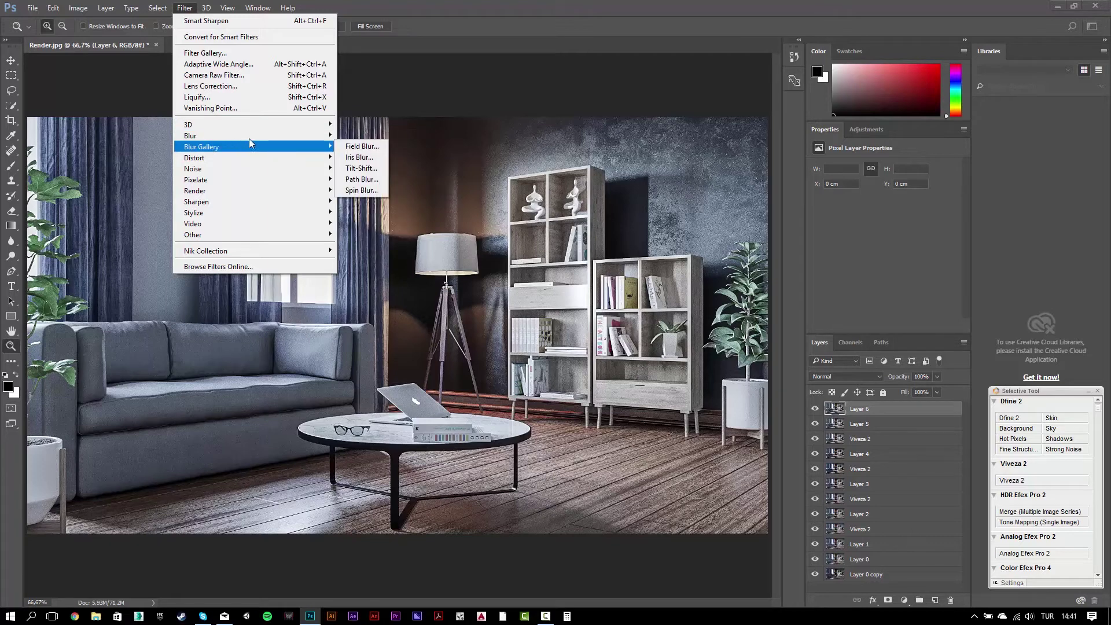
pyautogui.press('Escape')
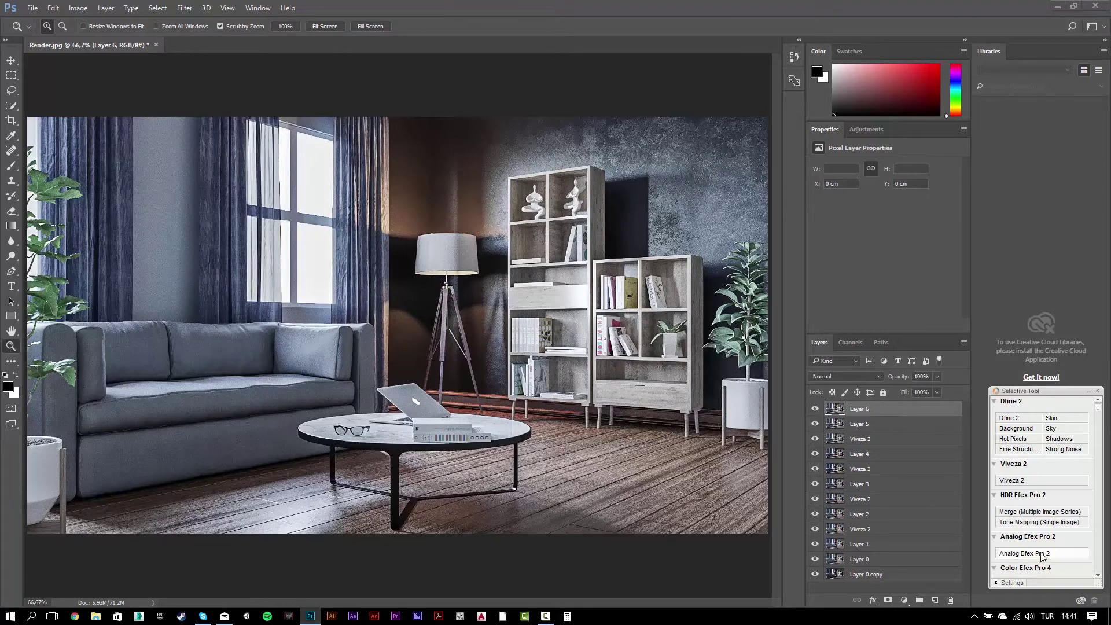
pyautogui.click(1100, 577)
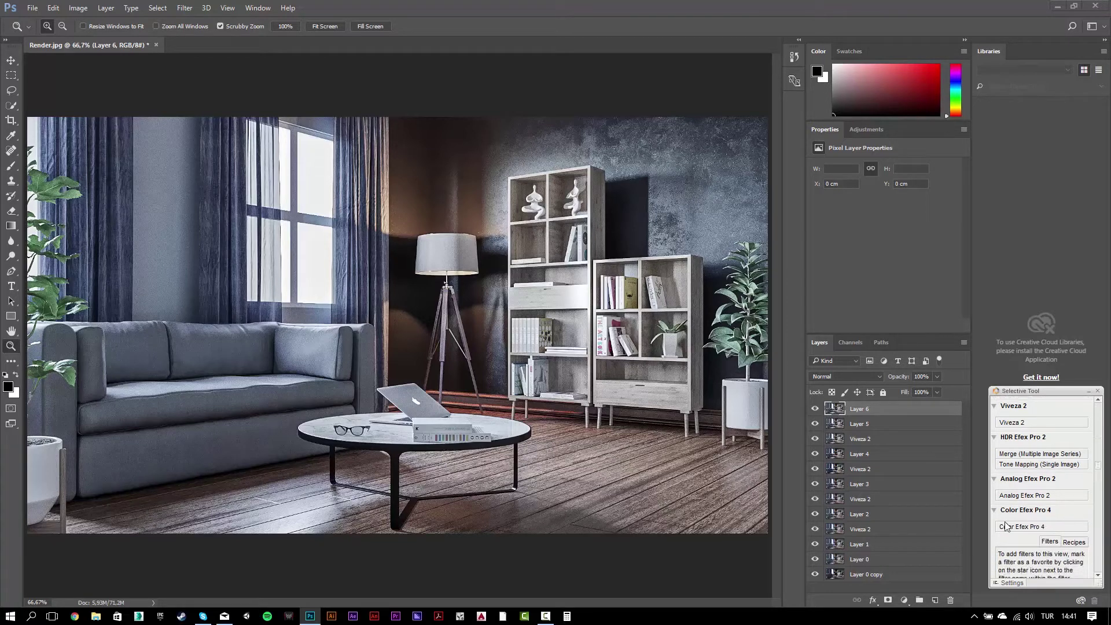
pyautogui.click(1010, 523)
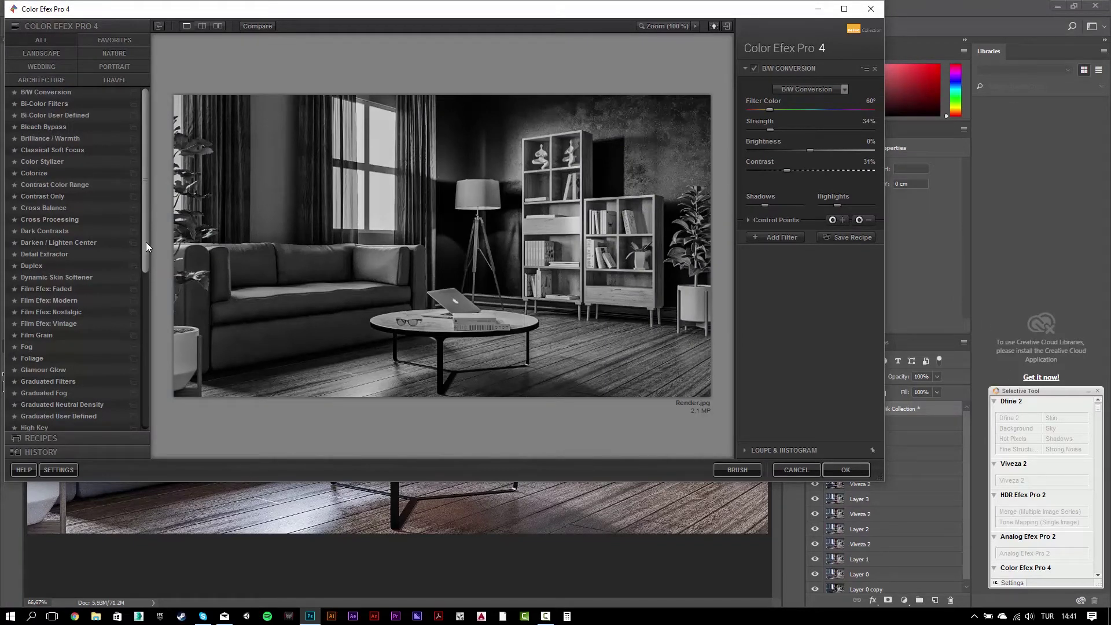
# Try the Cross Processing filter's methods, stopping at B02, then cancel Color Efex Pro 4.
pyautogui.click(86, 219)
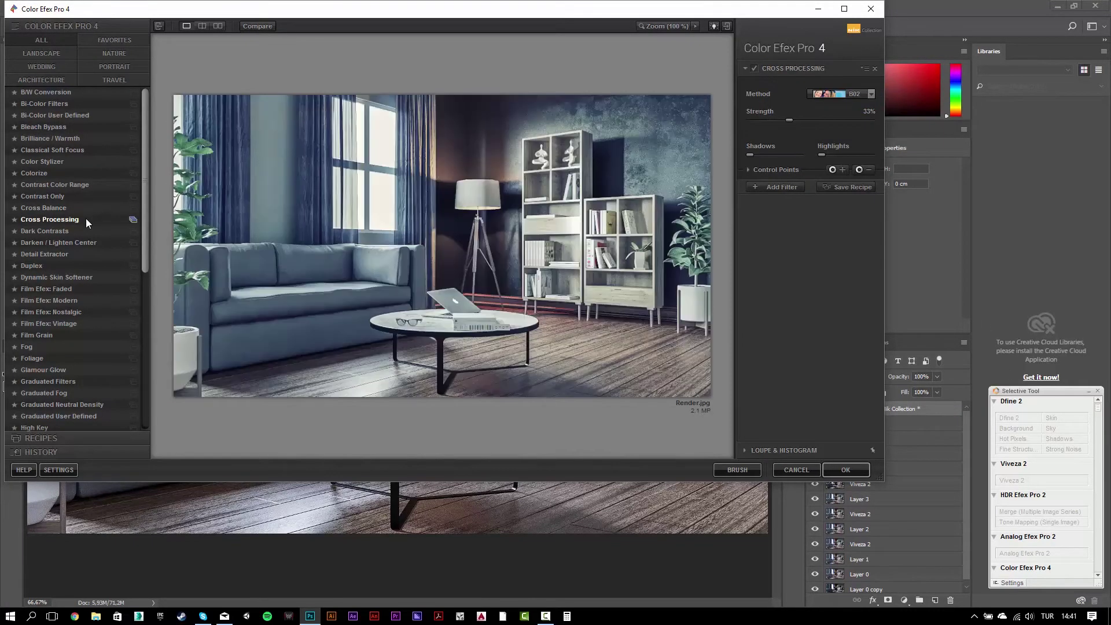
pyautogui.click(855, 94)
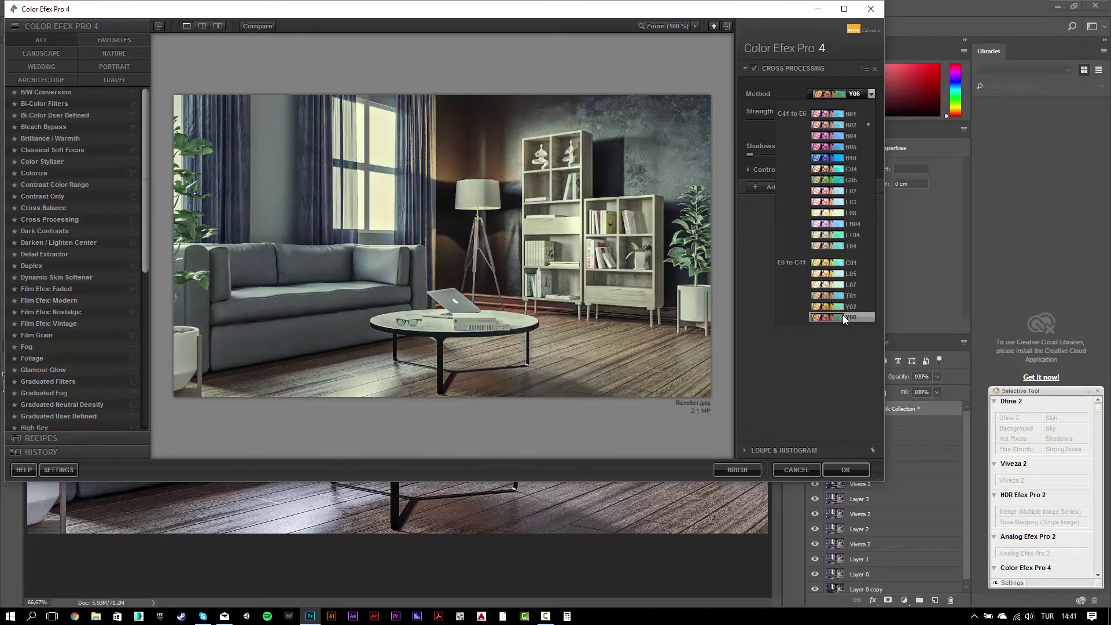
pyautogui.click(827, 372)
pyautogui.click(808, 469)
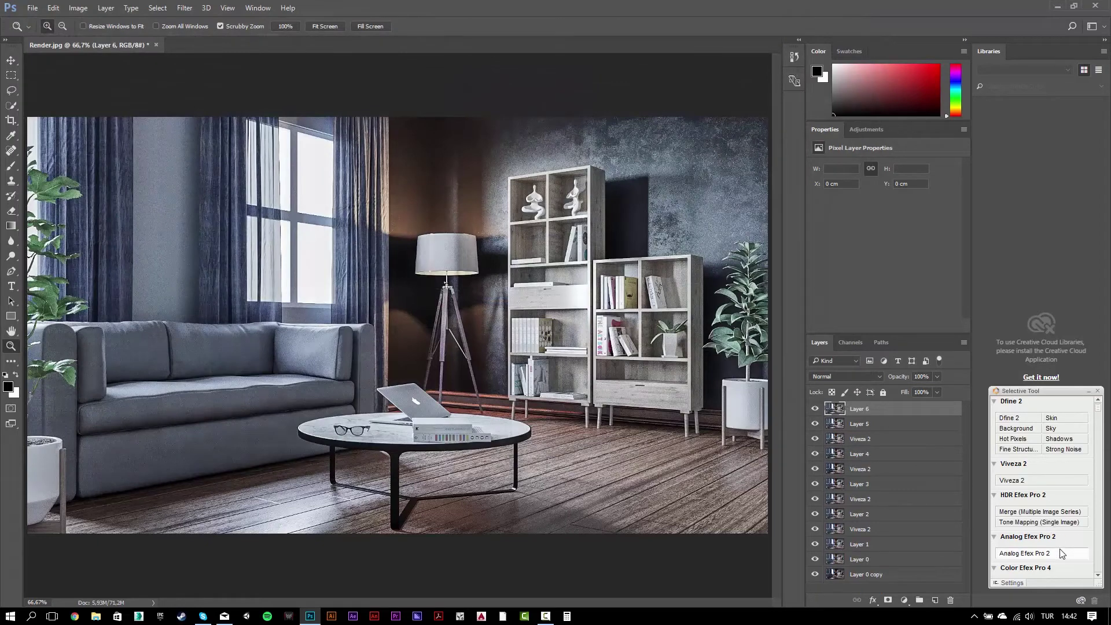
pyautogui.click(1060, 553)
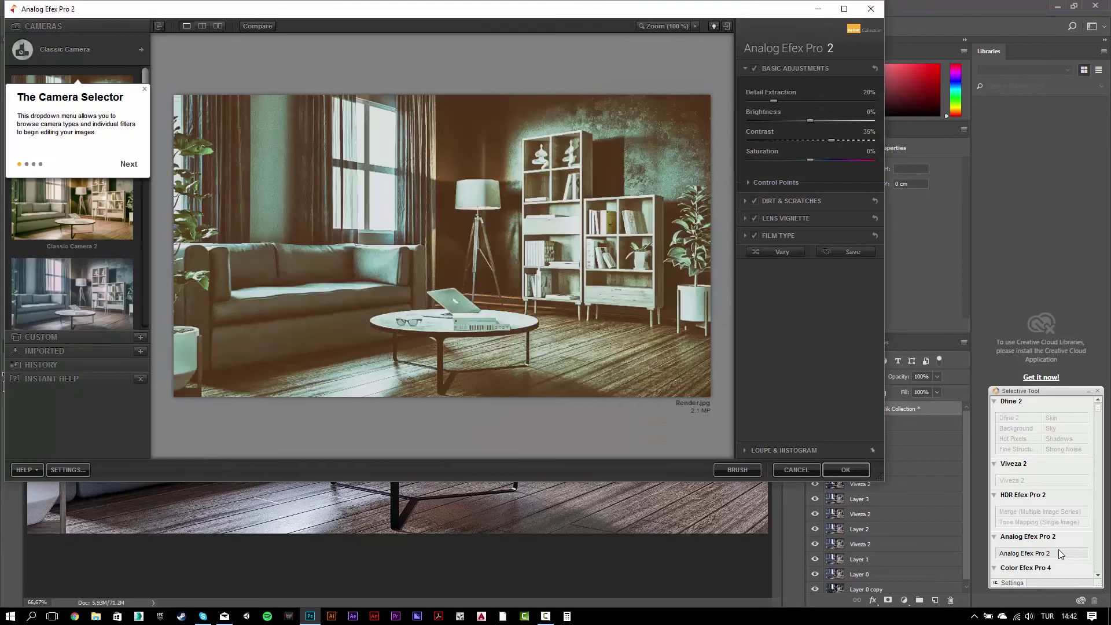
pyautogui.click(144, 89)
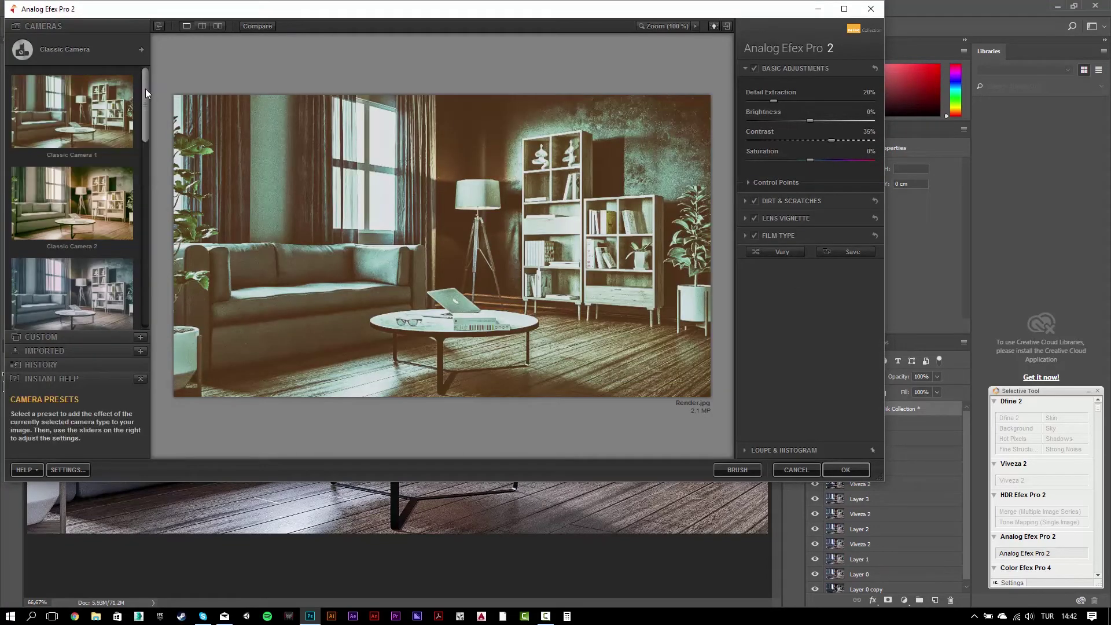
pyautogui.click(115, 215)
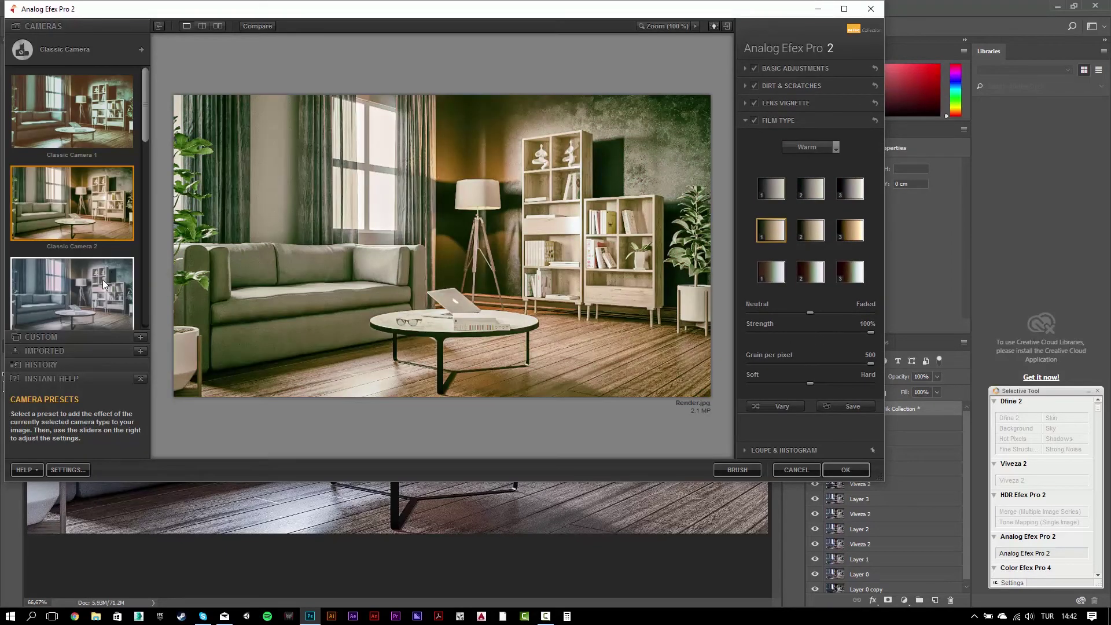
pyautogui.click(103, 279)
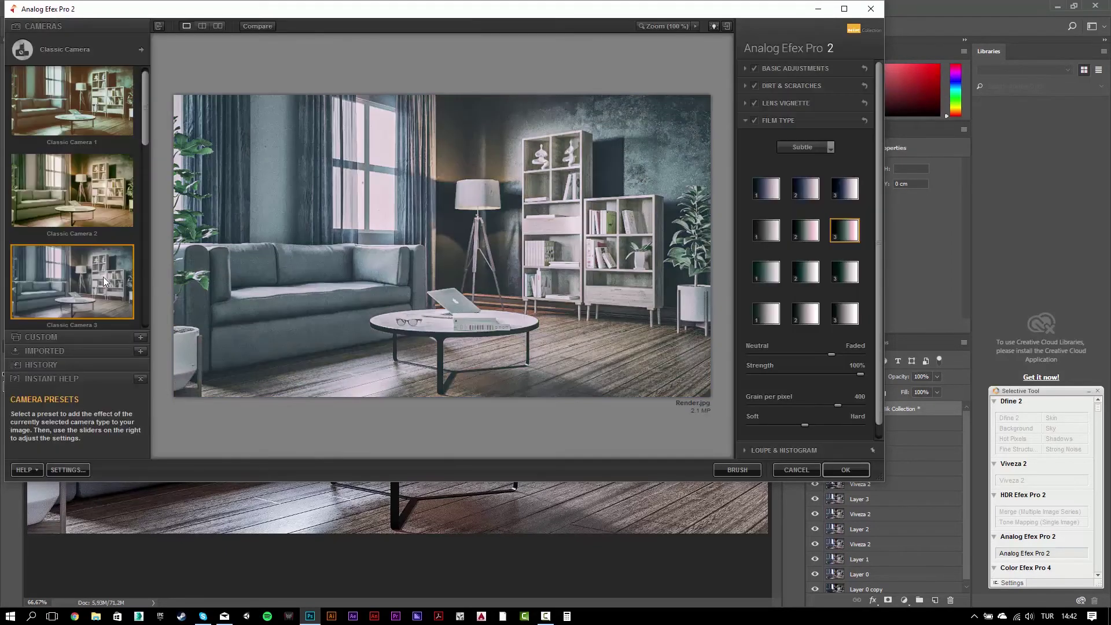
pyautogui.moveTo(144, 117); pyautogui.dragTo(143, 162)
pyautogui.click(89, 196)
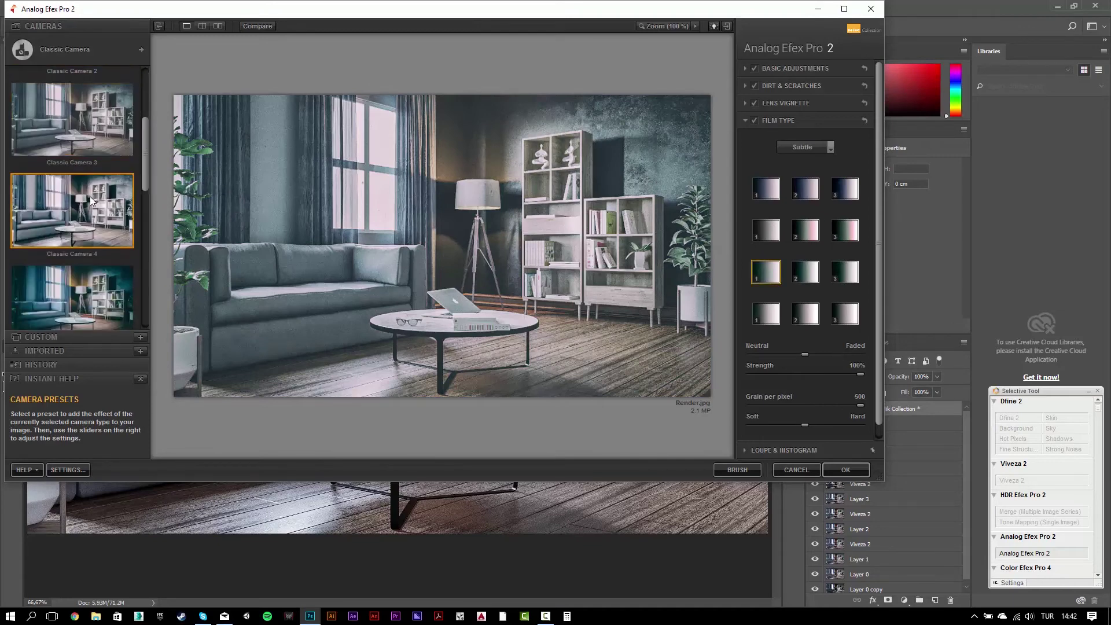
pyautogui.click(95, 278)
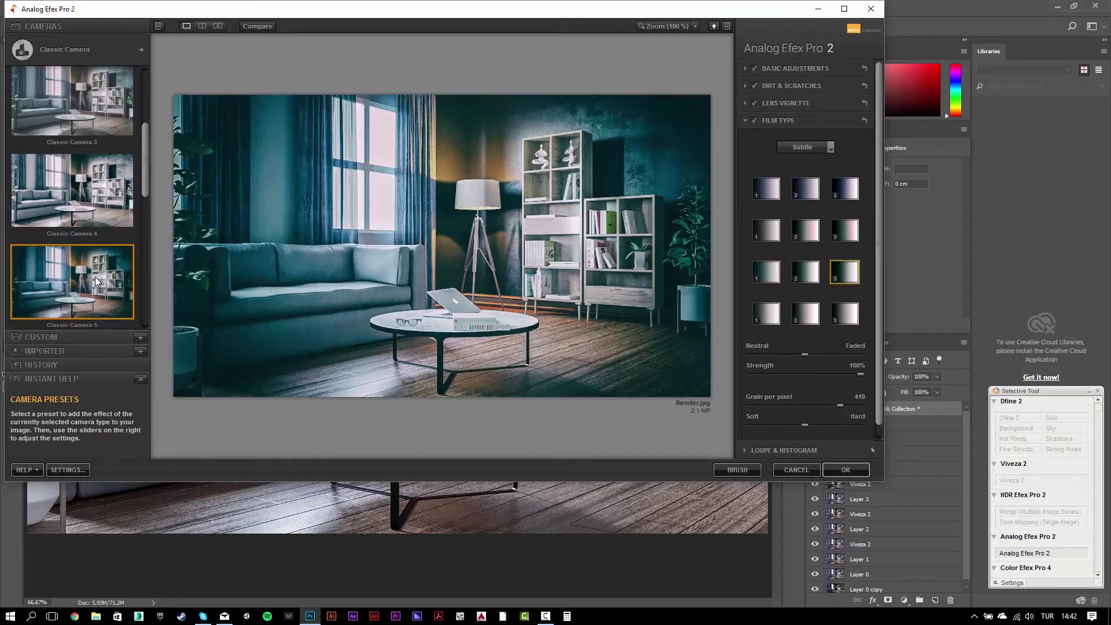
pyautogui.moveTo(145, 151); pyautogui.dragTo(146, 196)
pyautogui.click(114, 193)
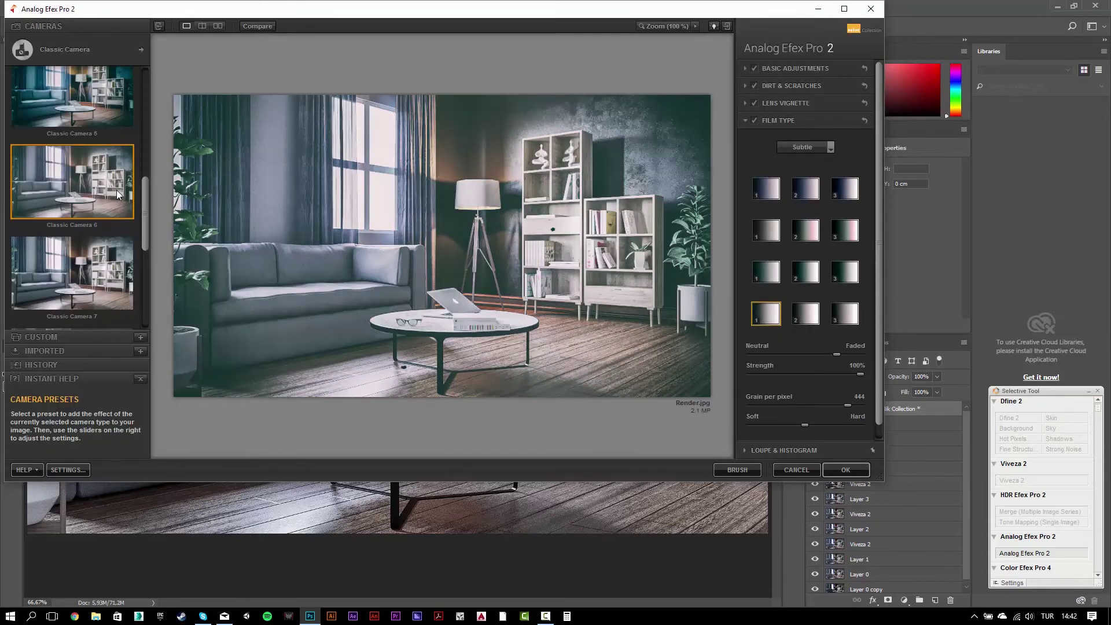
pyautogui.moveTo(149, 199); pyautogui.dragTo(147, 220)
pyautogui.click(119, 207)
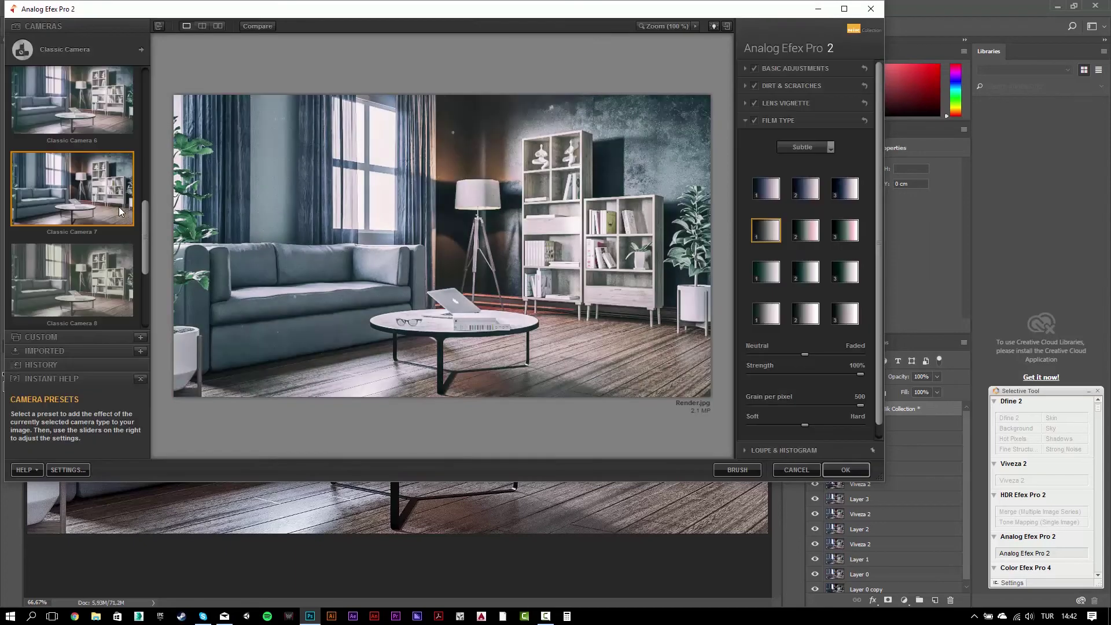
pyautogui.moveTo(144, 208); pyautogui.dragTo(140, 221)
pyautogui.click(116, 212)
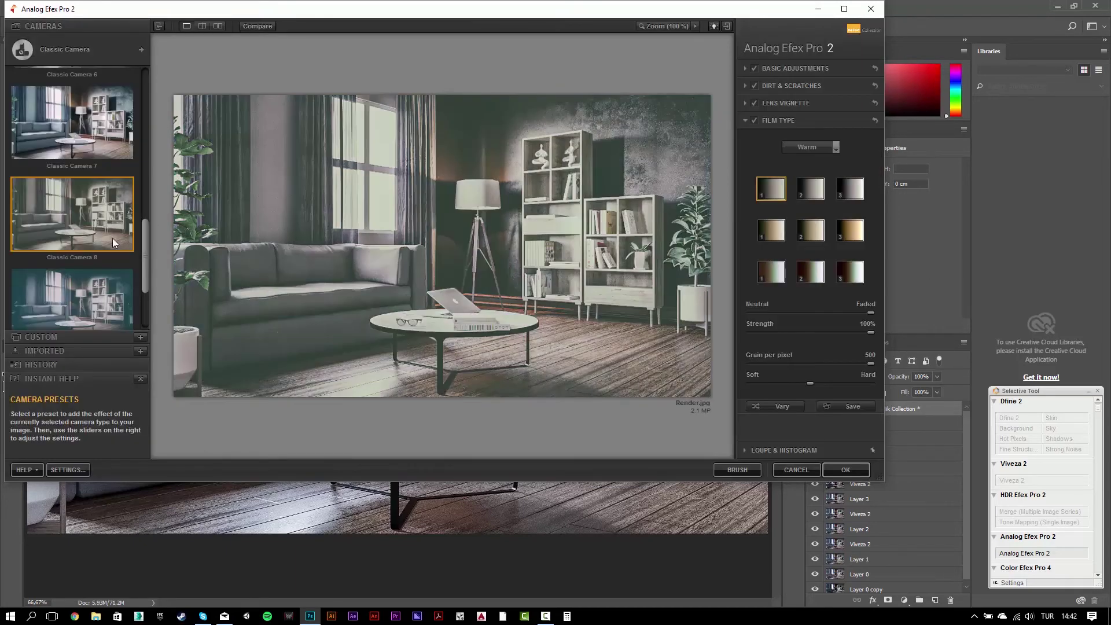
pyautogui.scroll(-1, 109, 283)
pyautogui.click(110, 283)
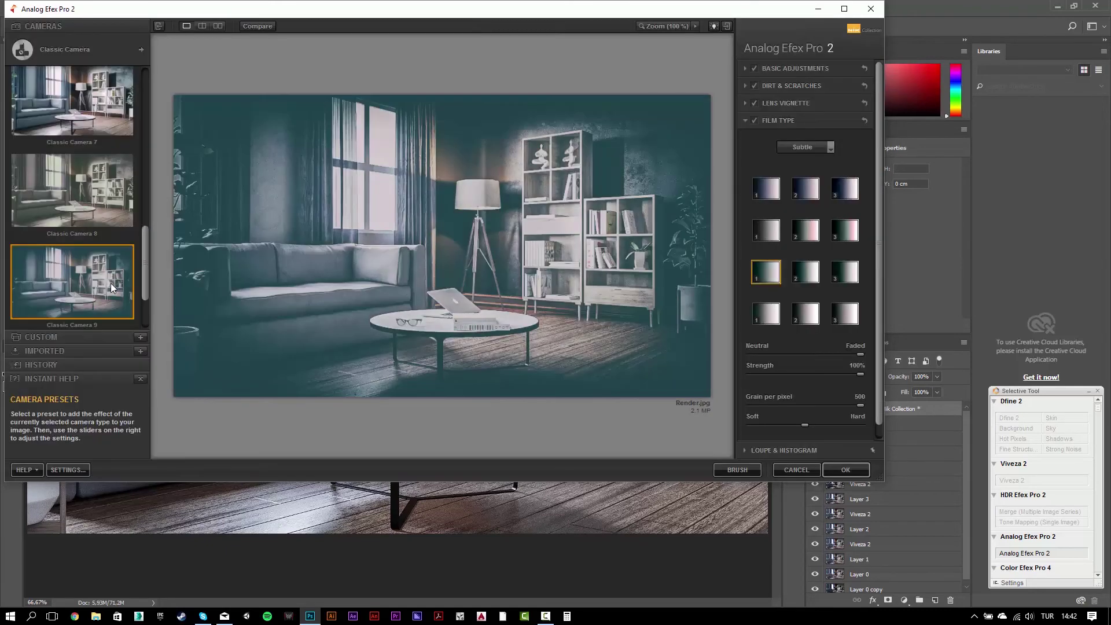
pyautogui.moveTo(143, 247); pyautogui.dragTo(140, 273)
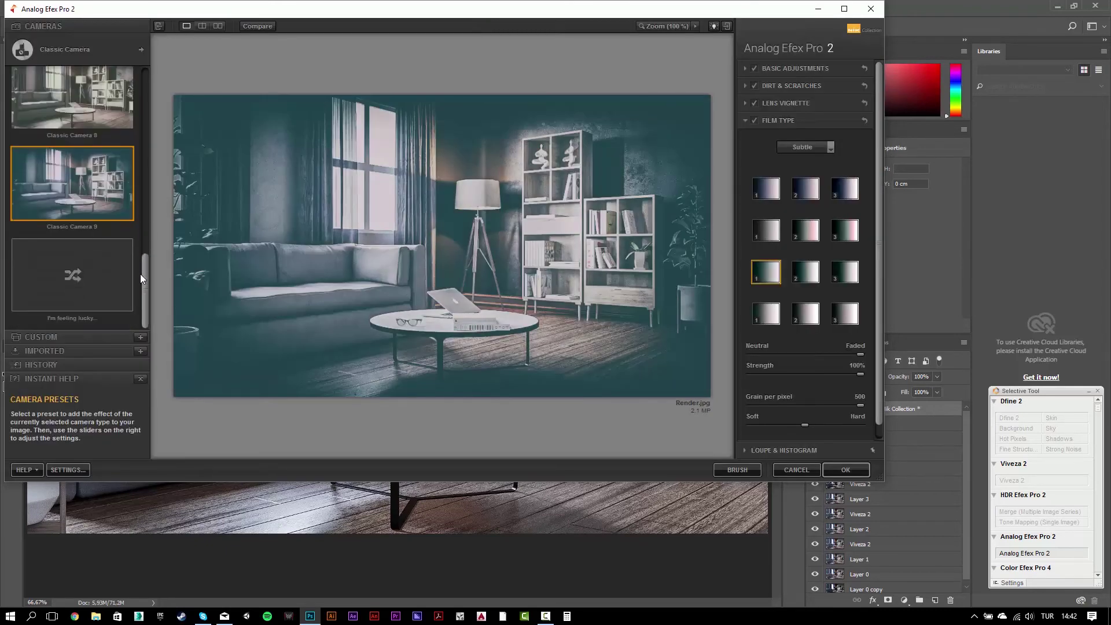
pyautogui.click(845, 469)
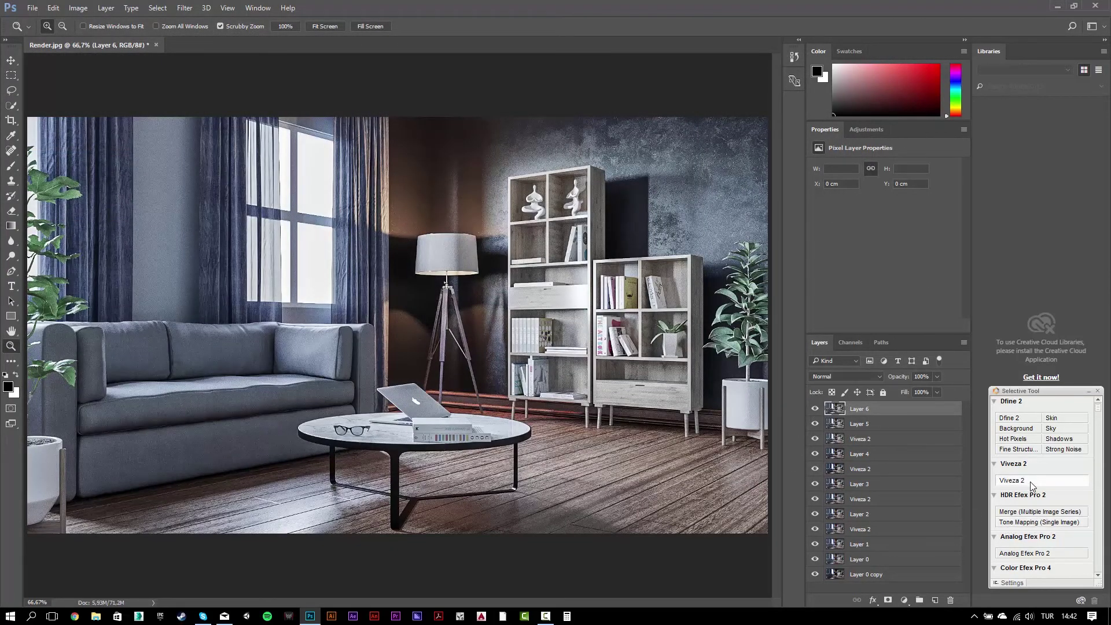
# Launch Color Efex Pro 4 on the render from the Nik panel.
pyautogui.click(1101, 581)
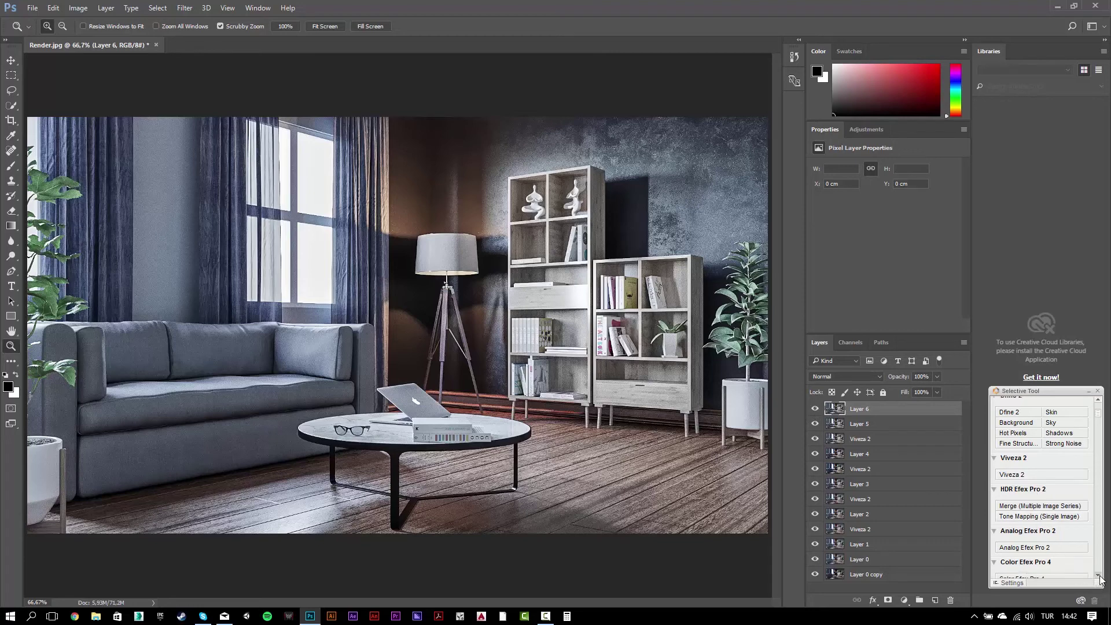
pyautogui.click(1069, 568)
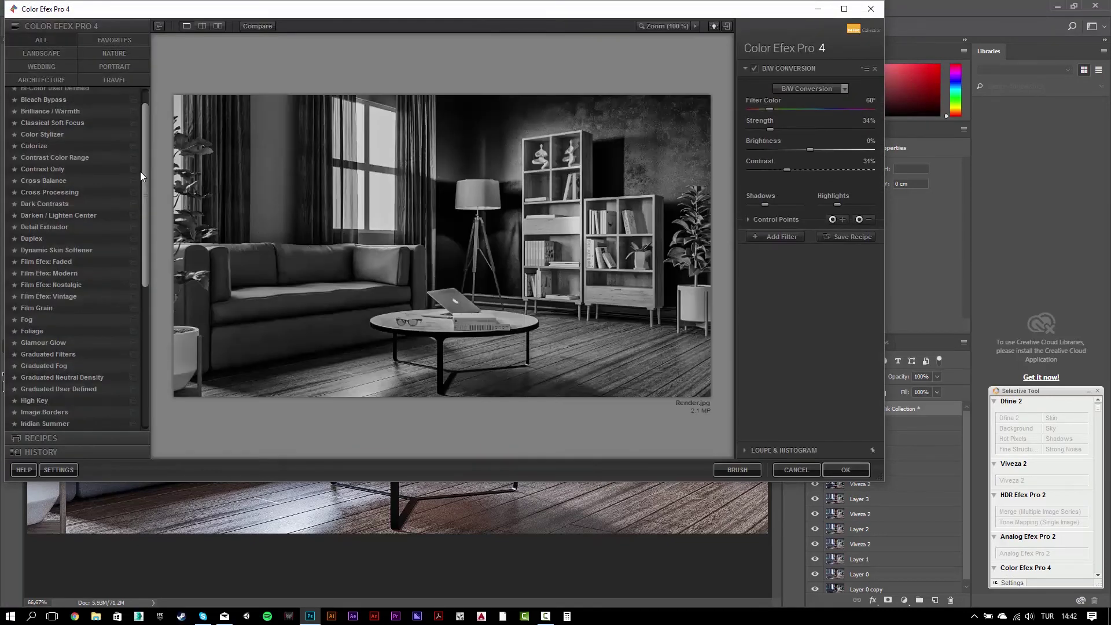
pyautogui.scroll(-5, 136, 231)
pyautogui.scroll(-3, 133, 278)
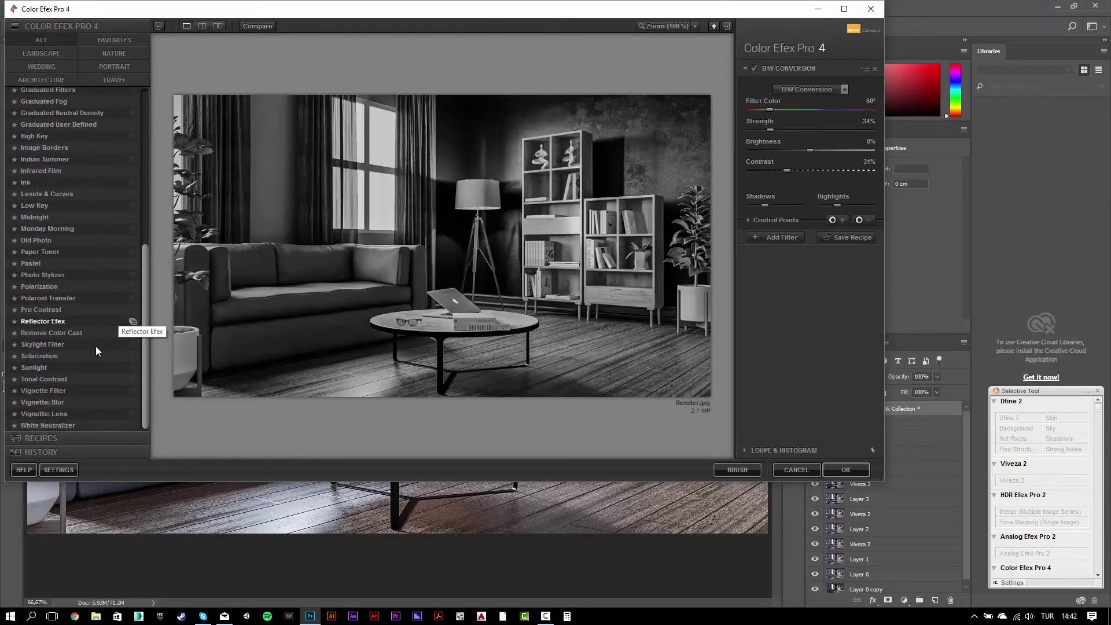
# Apply a Vignette Filter with size 3%, transition 29% and opacity 28%.
pyautogui.click(75, 389)
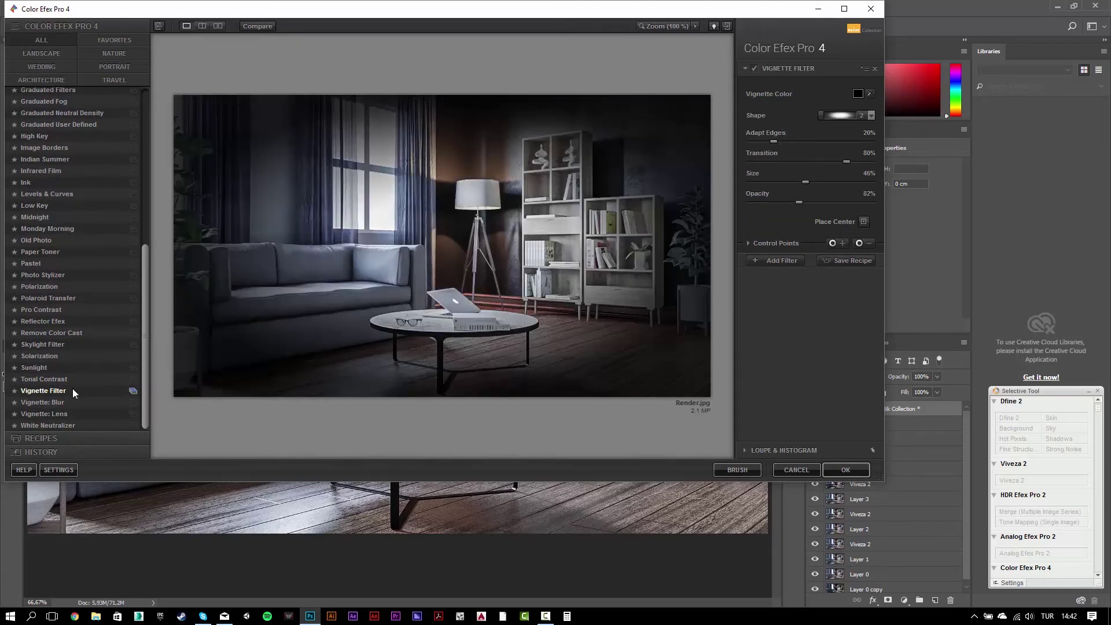
pyautogui.click(872, 115)
pyautogui.moveTo(808, 182)
pyautogui.mouseDown()
pyautogui.moveTo(754, 186)
pyautogui.moveTo(767, 212)
pyautogui.mouseUp()
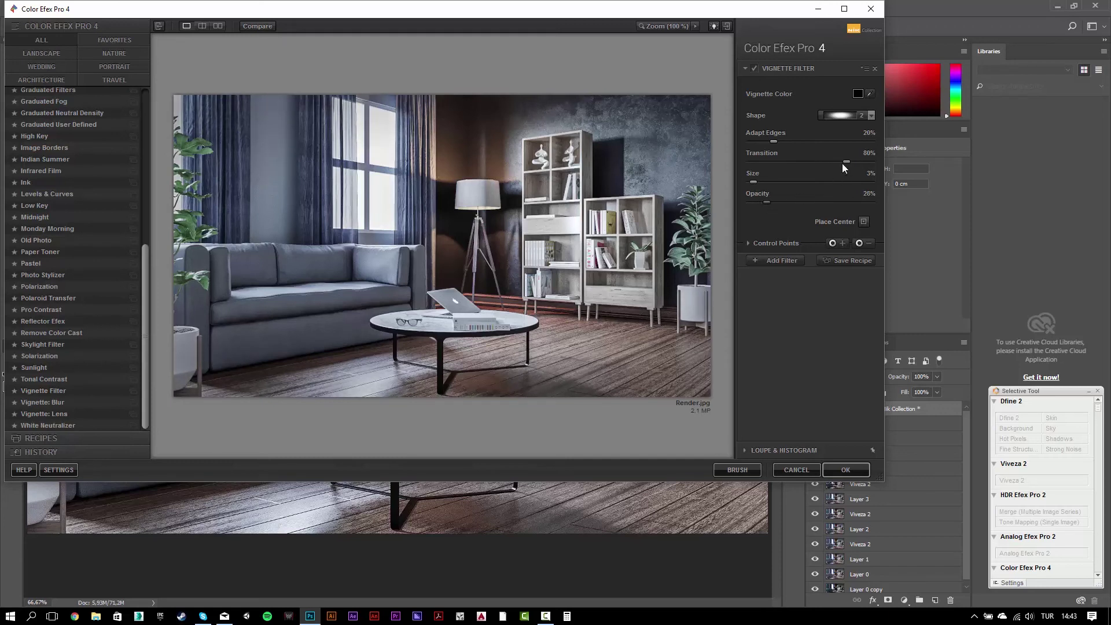
pyautogui.moveTo(858, 162); pyautogui.dragTo(783, 173)
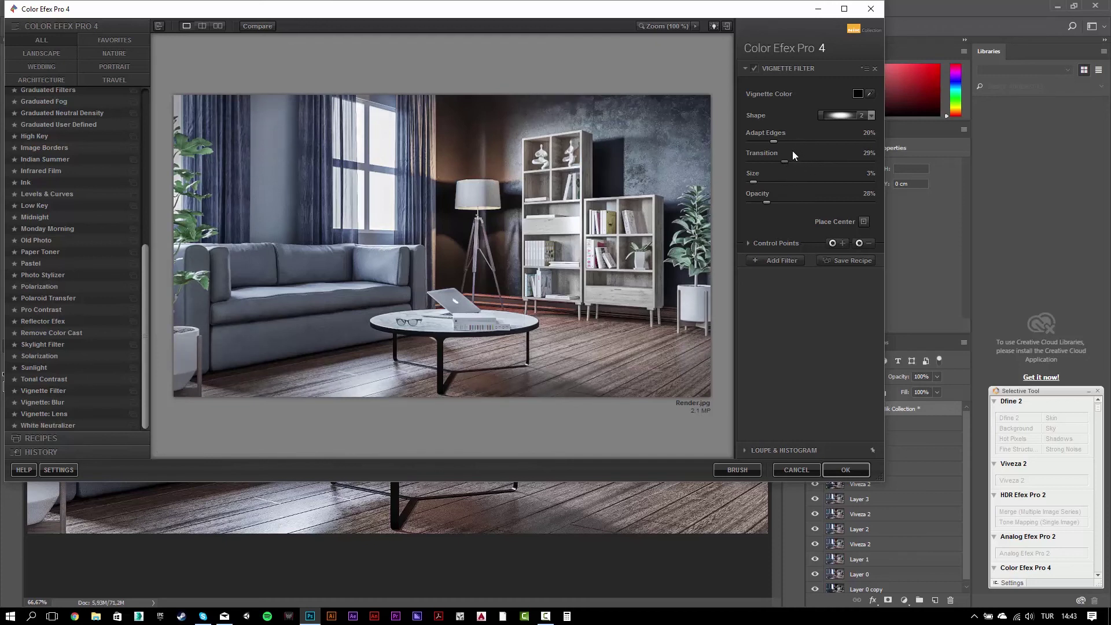
pyautogui.click(842, 469)
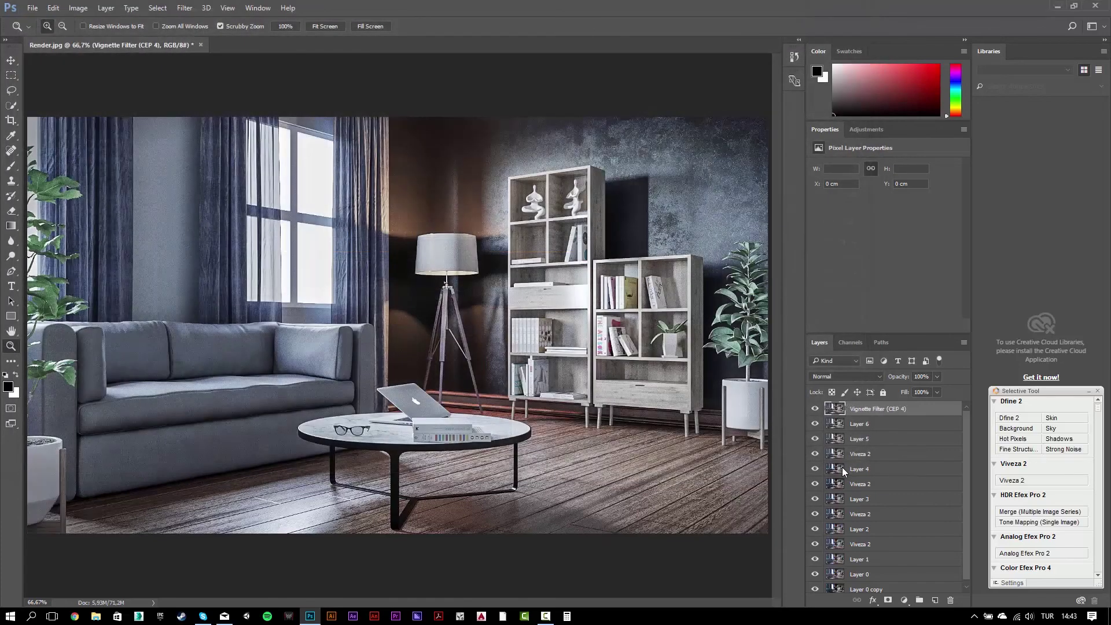
pyautogui.click(815, 411)
pyautogui.click(814, 410)
pyautogui.click(815, 410)
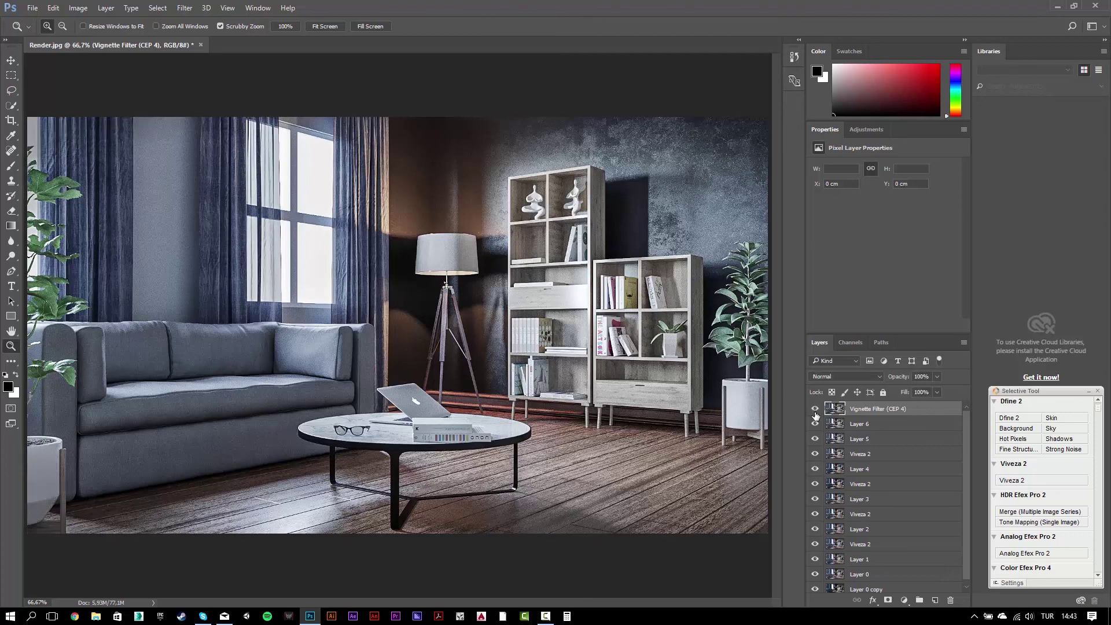